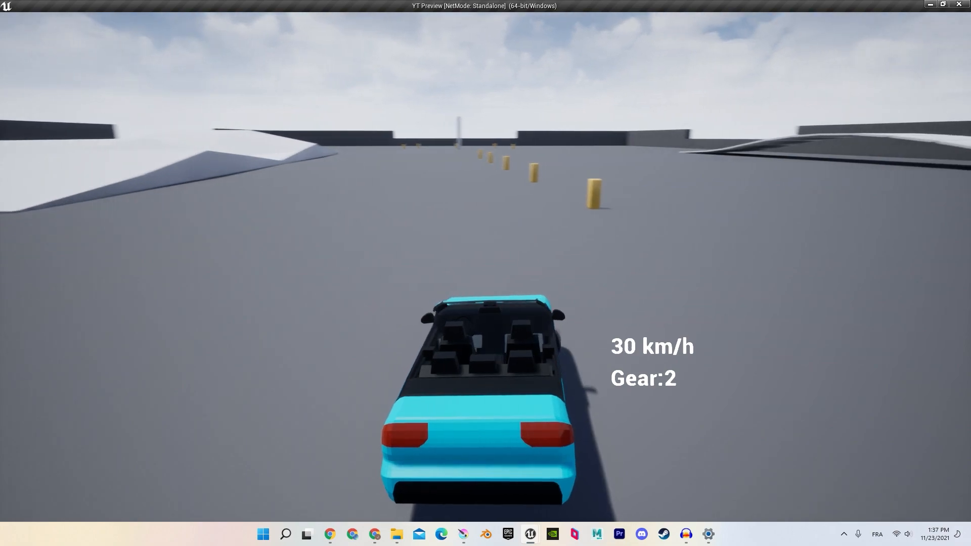
- Test-drive the car in the standalone preview, steering both ways, and end the play session
{"action": "key", "text": "a"}
{"action": "key", "text": "a"}
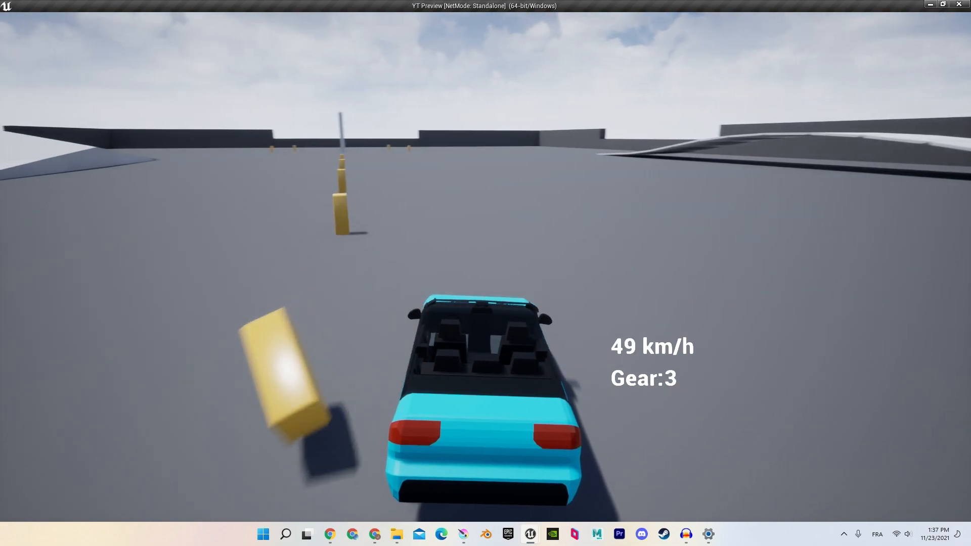
{"action": "key", "text": "d"}
{"action": "key", "text": "Escape"}
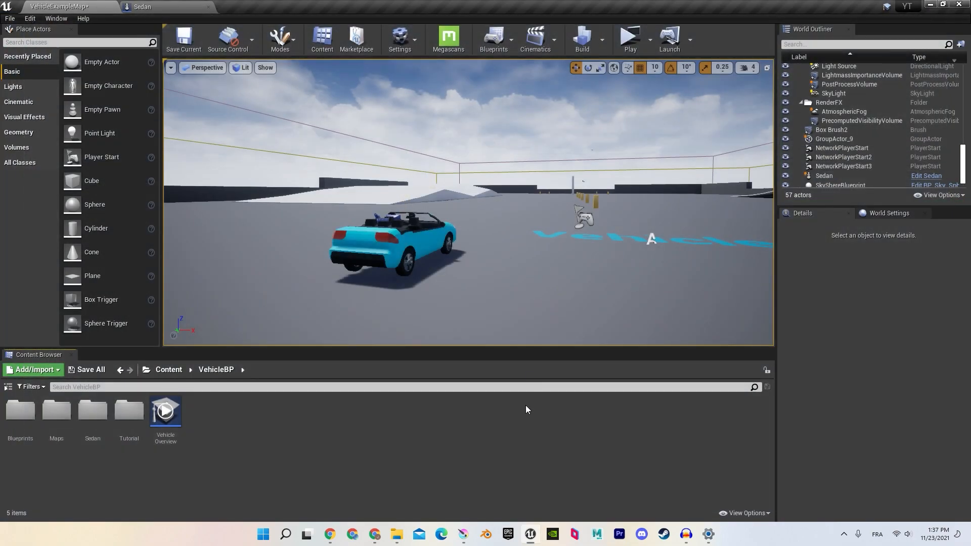
- Create a folder named Waves inside VehicleBP and open it
{"action": "right_click_drag", "start_coordinate": [468, 203], "coordinate": [409, 237]}
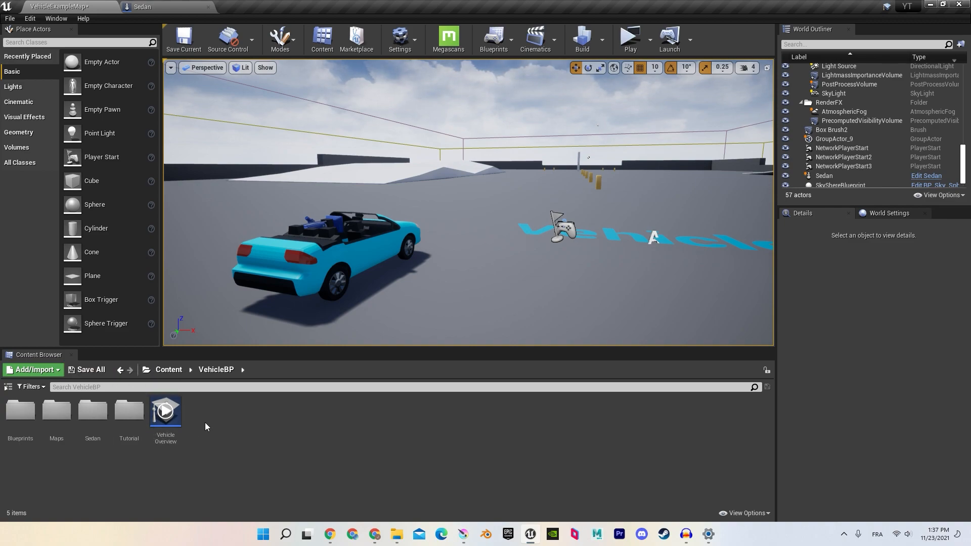
{"action": "right_click", "coordinate": [231, 407]}
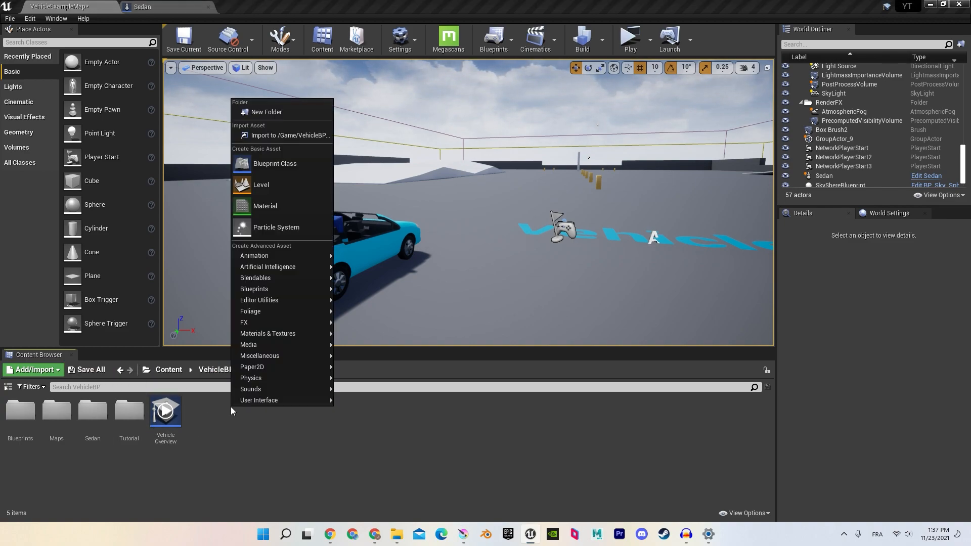
{"action": "left_click", "coordinate": [263, 117]}
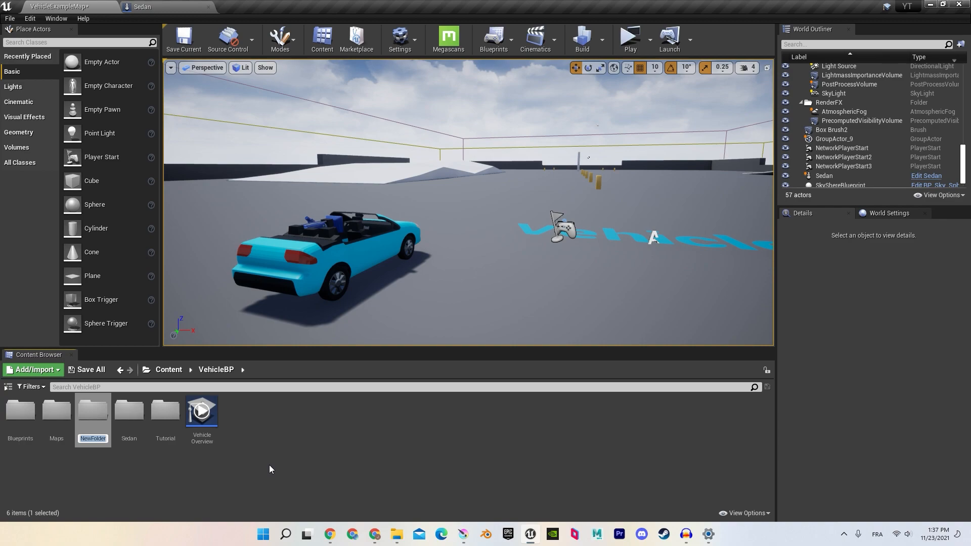
{"action": "type", "text": "Waves"}
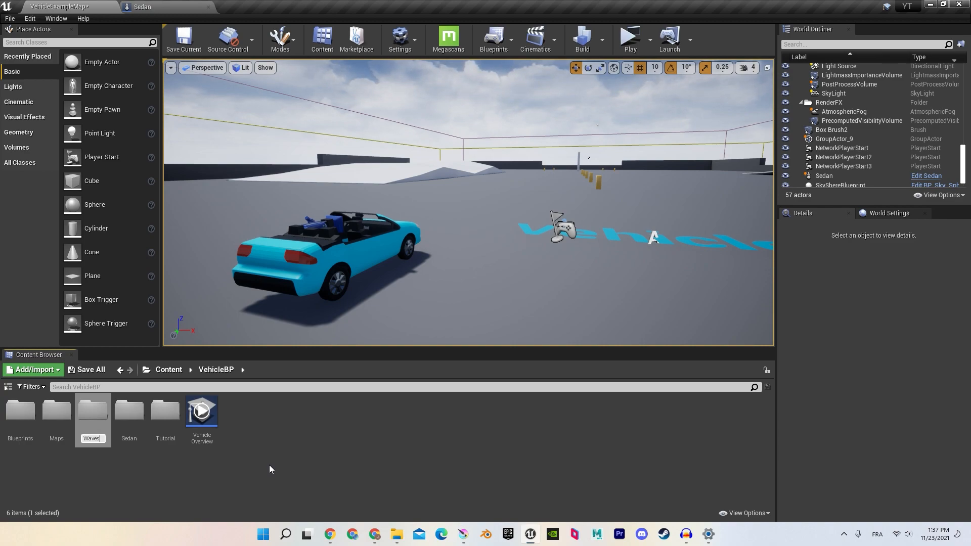
{"action": "key", "text": "Return"}
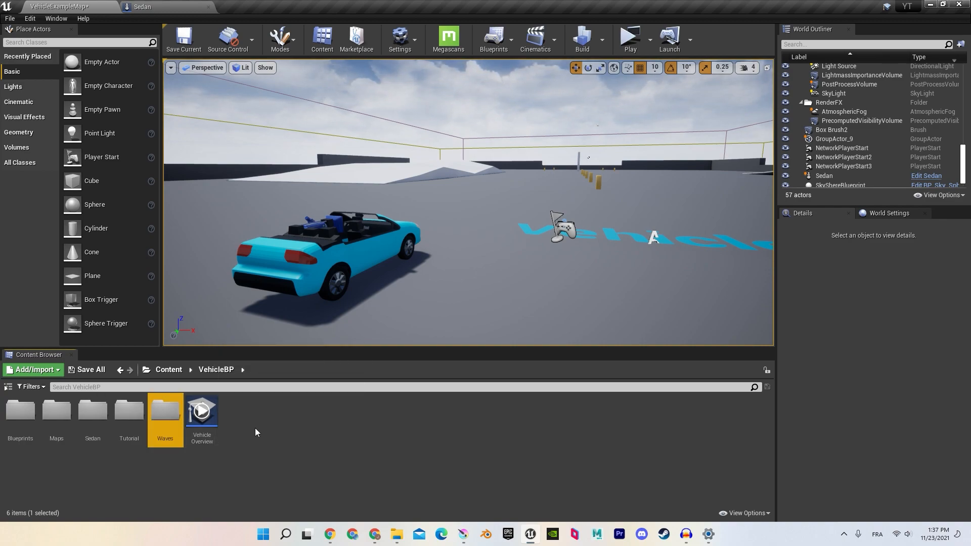
{"action": "double_click", "coordinate": [166, 420]}
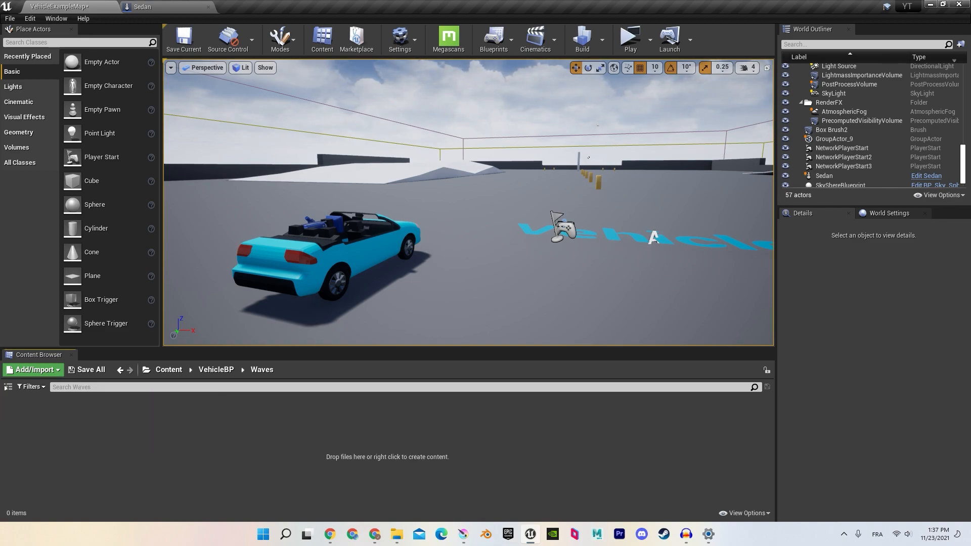
- Import the Engine_Speed_01, 03 and 05 loop files from the Car Sound folder on disk into the Waves folder
{"action": "left_click_drag", "start_coordinate": [543, 545], "coordinate": [449, 127]}
{"action": "left_click", "coordinate": [422, 215]}
{"action": "left_click", "coordinate": [424, 243], "text": "shift"}
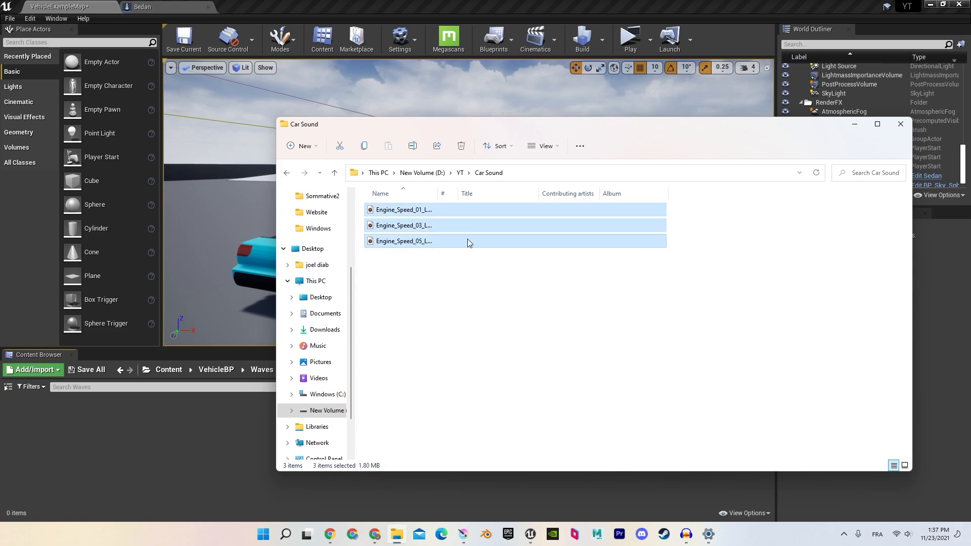
{"action": "left_click_drag", "start_coordinate": [456, 226], "coordinate": [117, 426]}
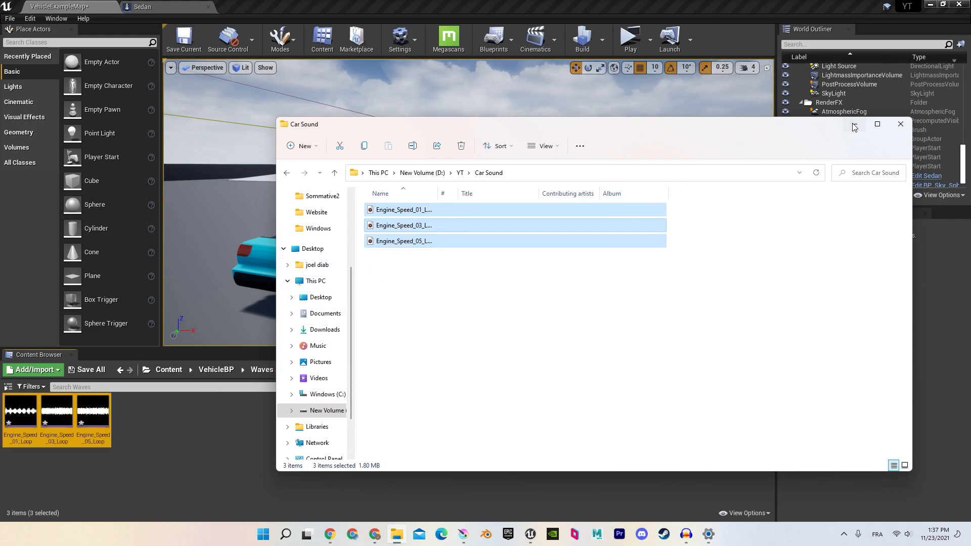
{"action": "left_click", "coordinate": [854, 127]}
{"action": "left_click", "coordinate": [25, 419]}
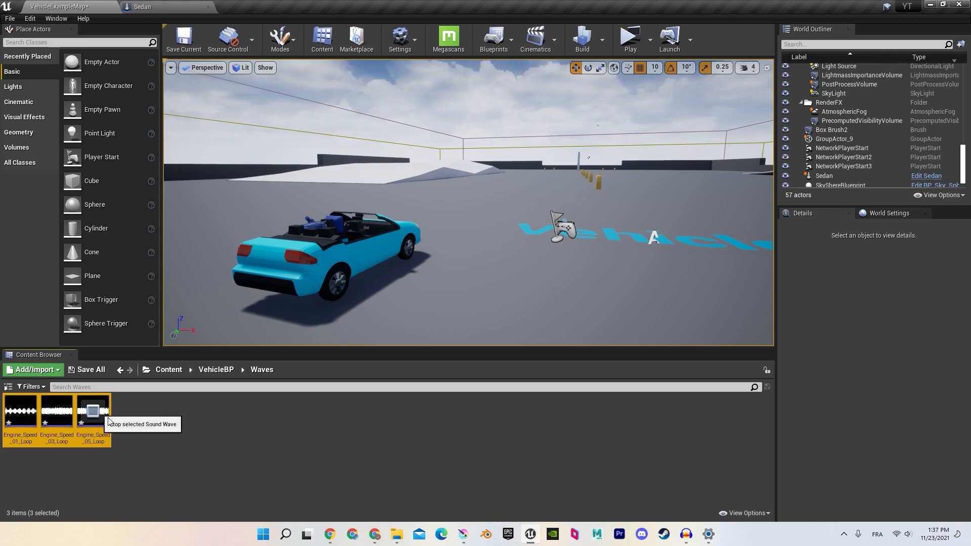
{"action": "left_click", "coordinate": [174, 414]}
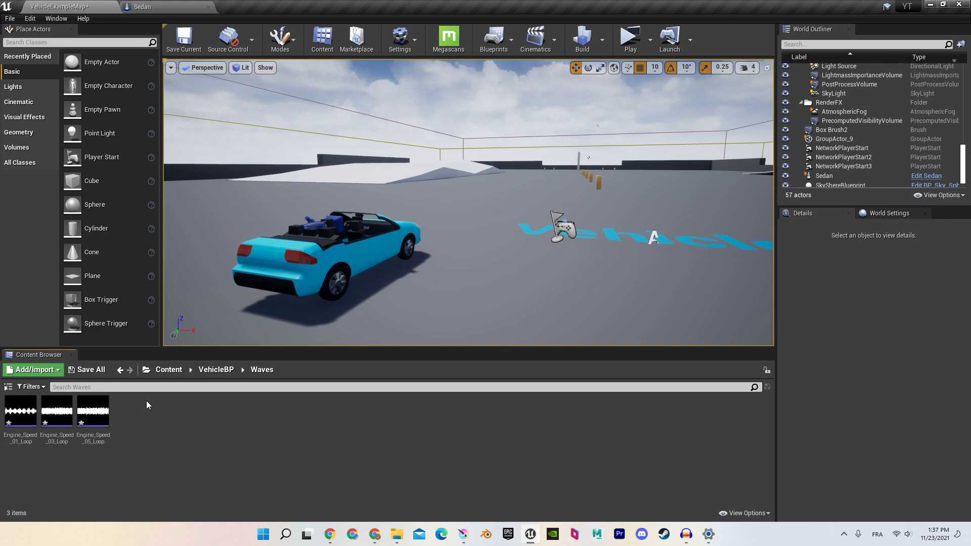
- Create a Sound Cue named Master in the Waves folder and open it for editing
{"action": "right_click", "coordinate": [152, 410]}
{"action": "mouse_move", "coordinate": [171, 393]}
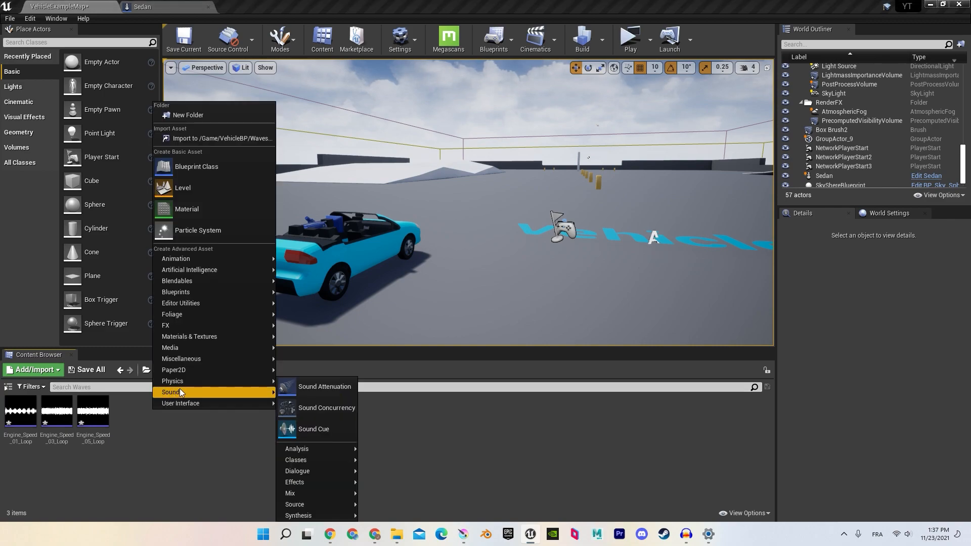
{"action": "left_click", "coordinate": [305, 431]}
{"action": "type", "text": "Master"}
{"action": "key", "text": "Return"}
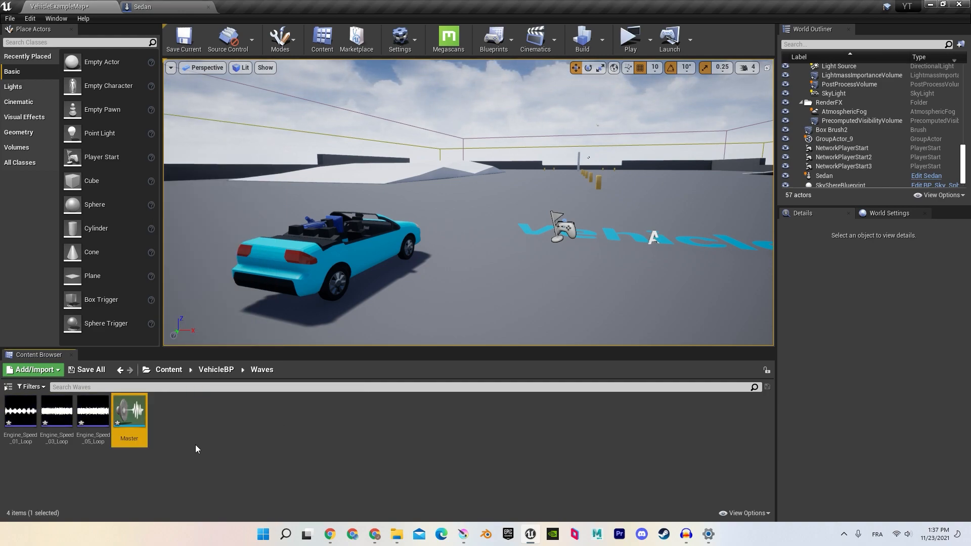
{"action": "double_click", "coordinate": [142, 430]}
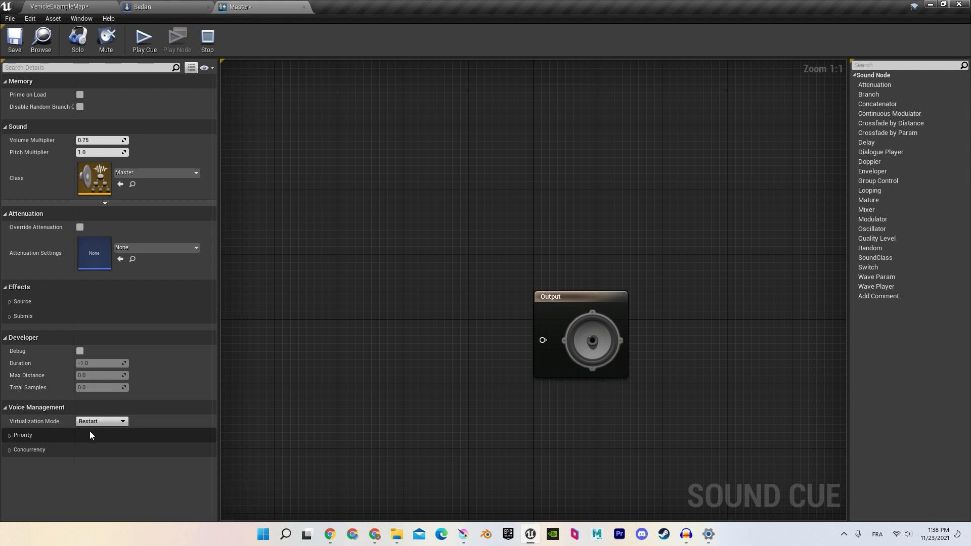
- Add a Crossfade by Param node to the Master cue, connect it to Output, and align it with the Output node
{"action": "right_click", "coordinate": [368, 306]}
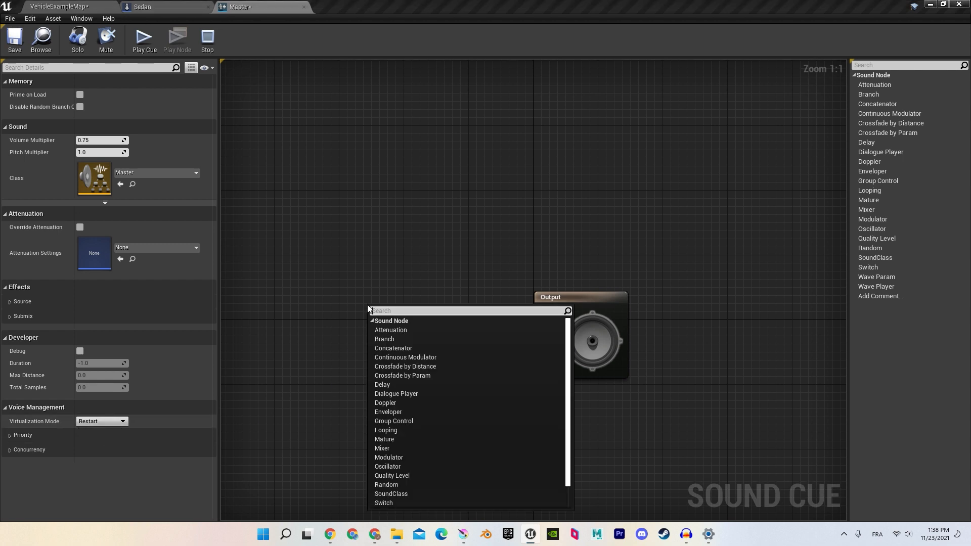
{"action": "type", "text": "c"}
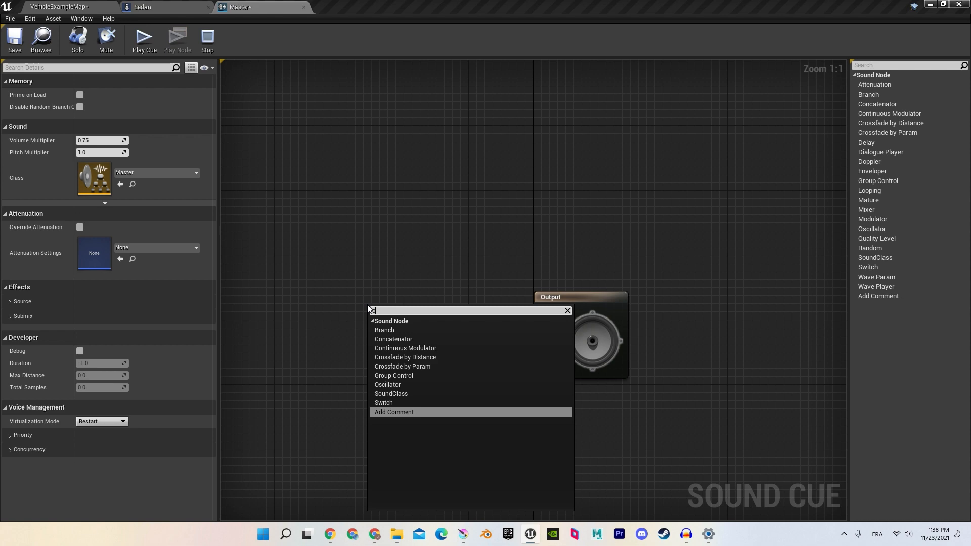
{"action": "type", "text": "ros"}
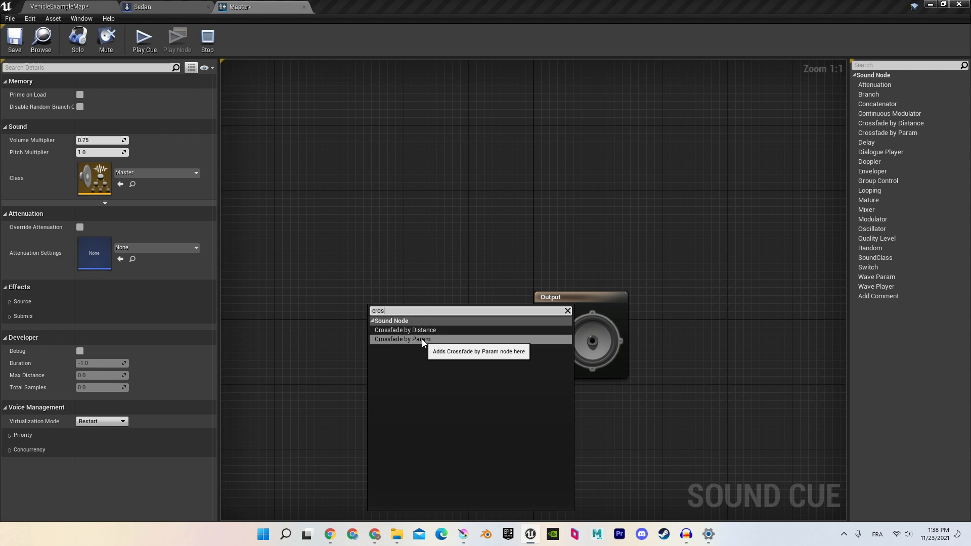
{"action": "left_click", "coordinate": [422, 339]}
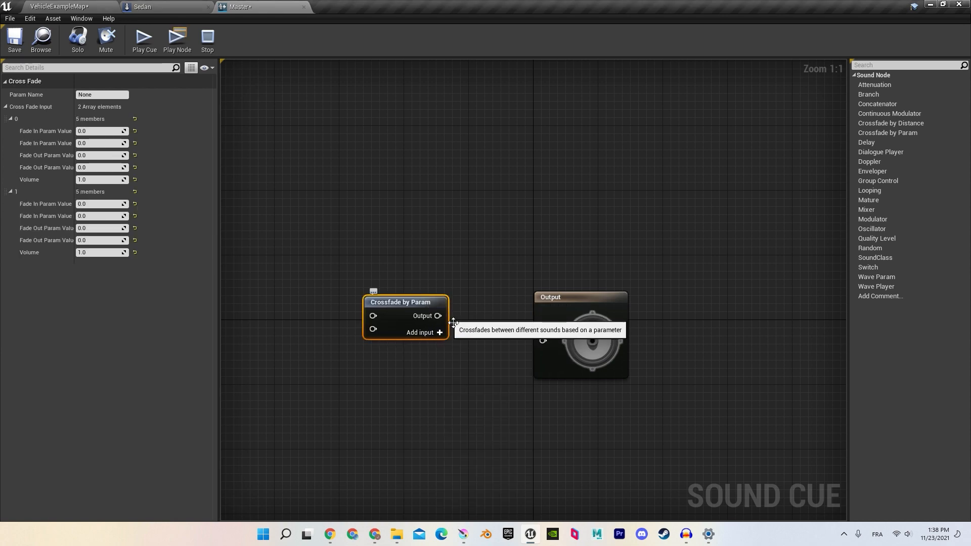
{"action": "left_click_drag", "start_coordinate": [440, 321], "coordinate": [543, 340]}
{"action": "left_click_drag", "start_coordinate": [428, 305], "coordinate": [437, 330]}
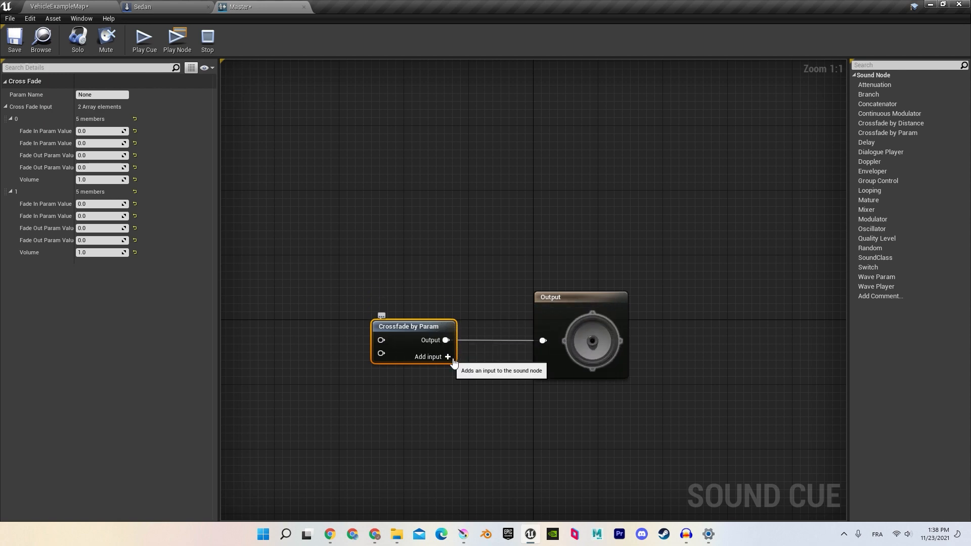
{"action": "right_click_drag", "start_coordinate": [450, 361], "coordinate": [494, 364]}
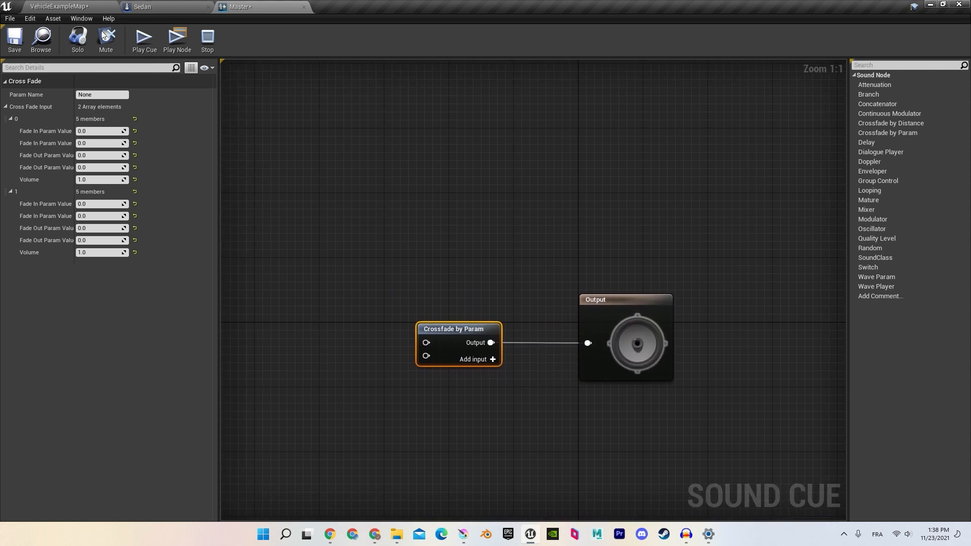
- Return to the level editor and preview the Engine_Speed_01_Loop sound wave in the Waves folder
{"action": "left_click", "coordinate": [63, 6]}
{"action": "mouse_move", "coordinate": [24, 421]}
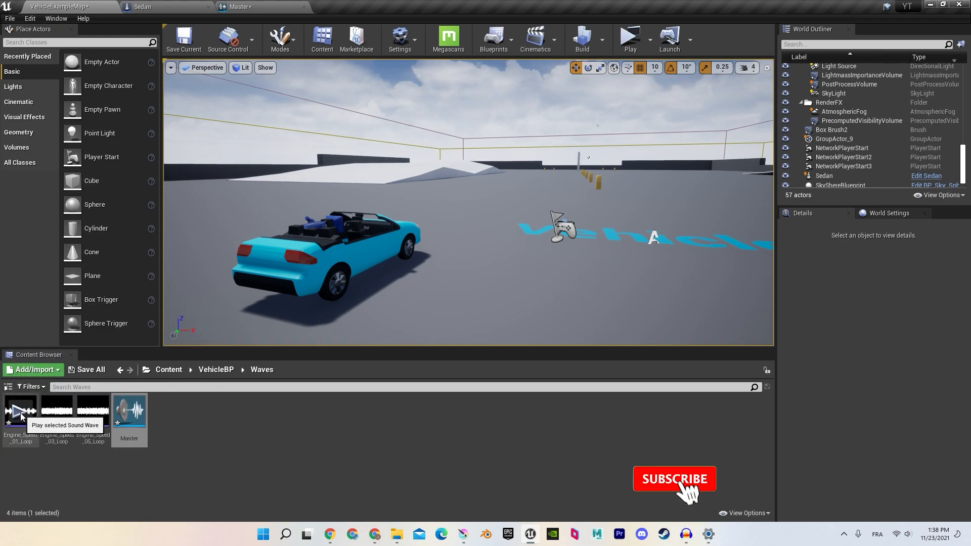
{"action": "left_click", "coordinate": [20, 412]}
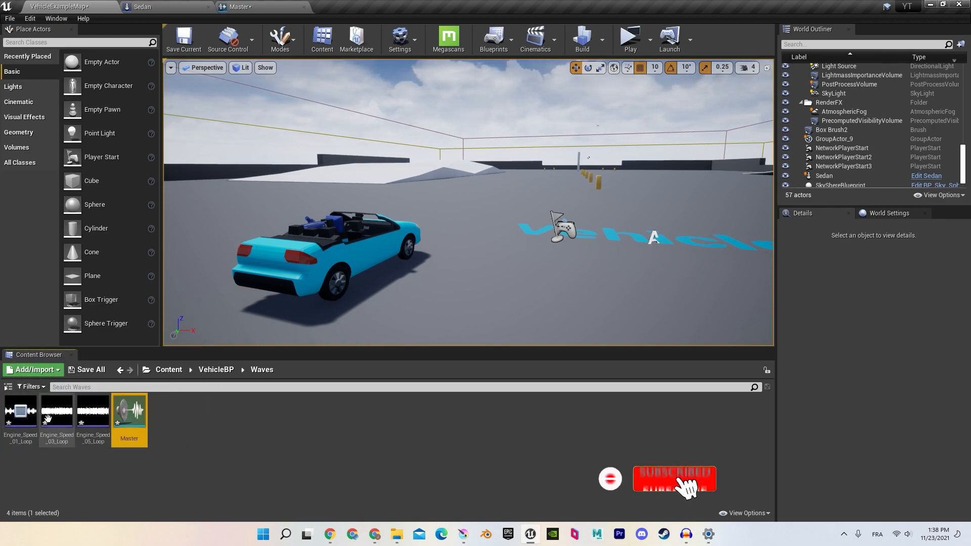
{"action": "left_click", "coordinate": [25, 445]}
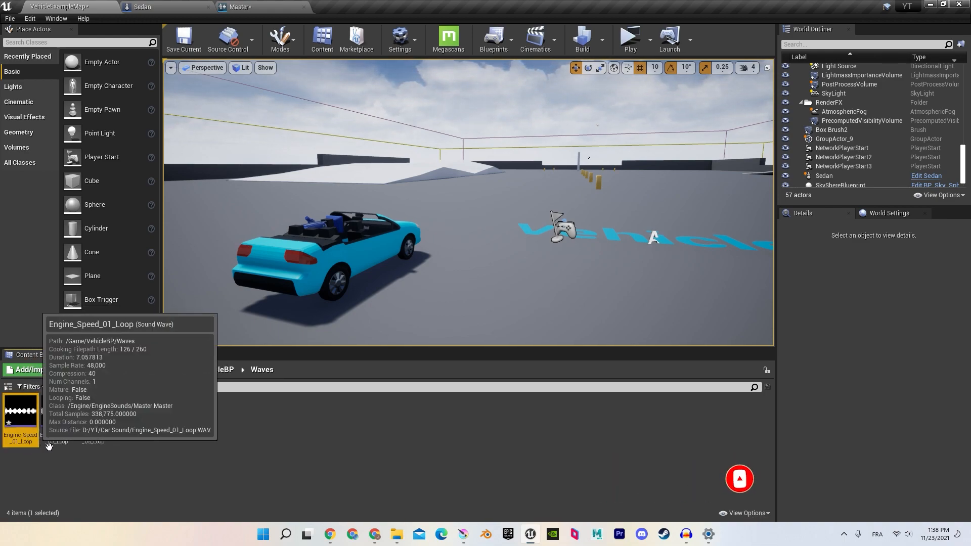
{"action": "mouse_move", "coordinate": [67, 420]}
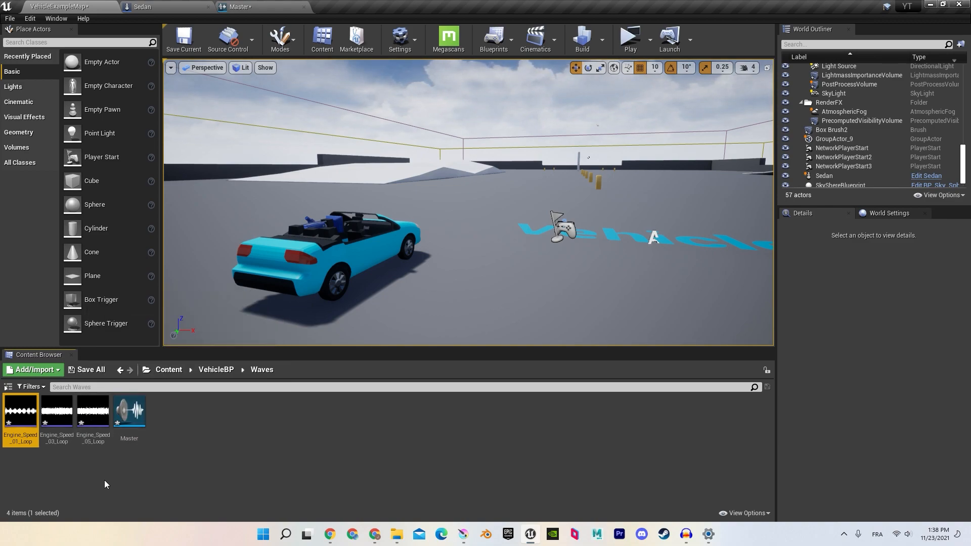
- In the Master cue, add a third input to the Crossfade by Param node and expand the settings of inputs 0 and 1
{"action": "left_click", "coordinate": [268, 6]}
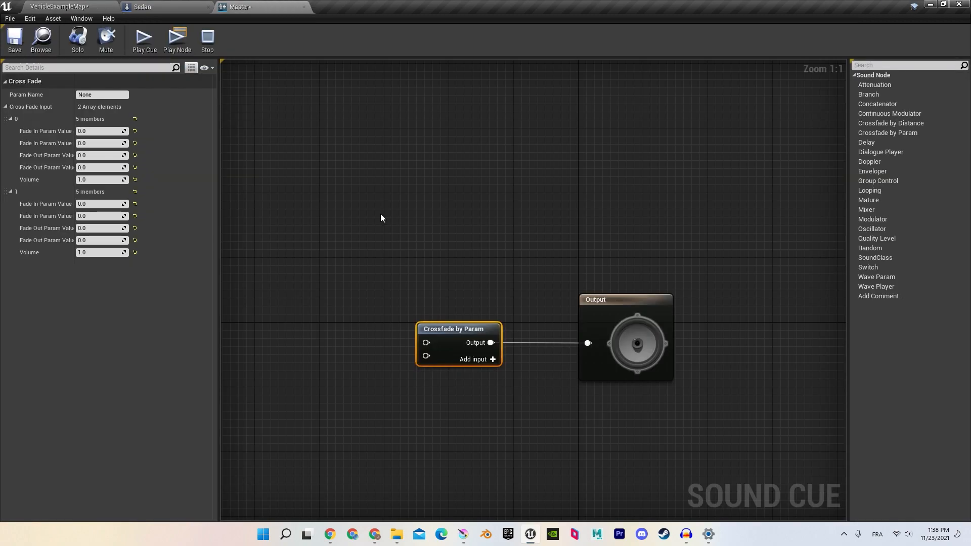
{"action": "left_click", "coordinate": [493, 359]}
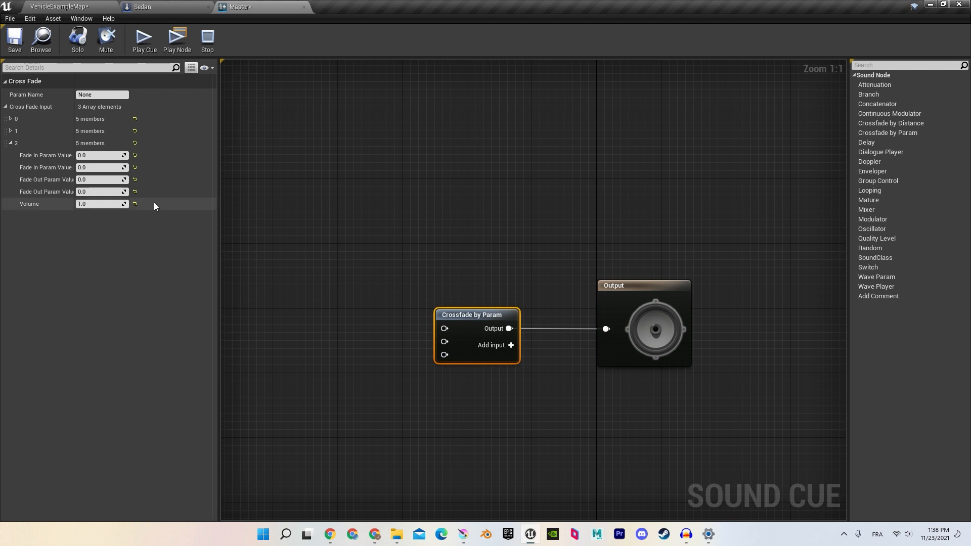
{"action": "left_click", "coordinate": [10, 119]}
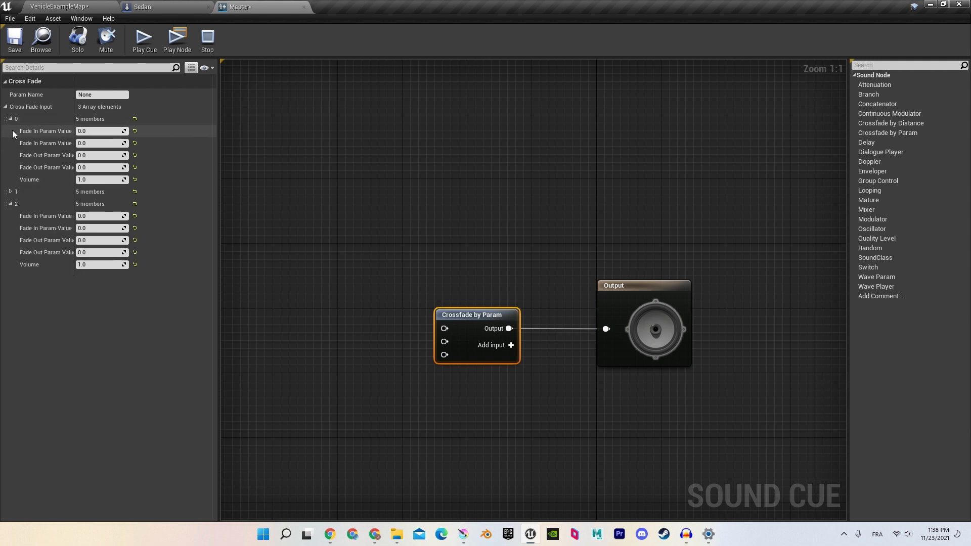
{"action": "left_click", "coordinate": [11, 192]}
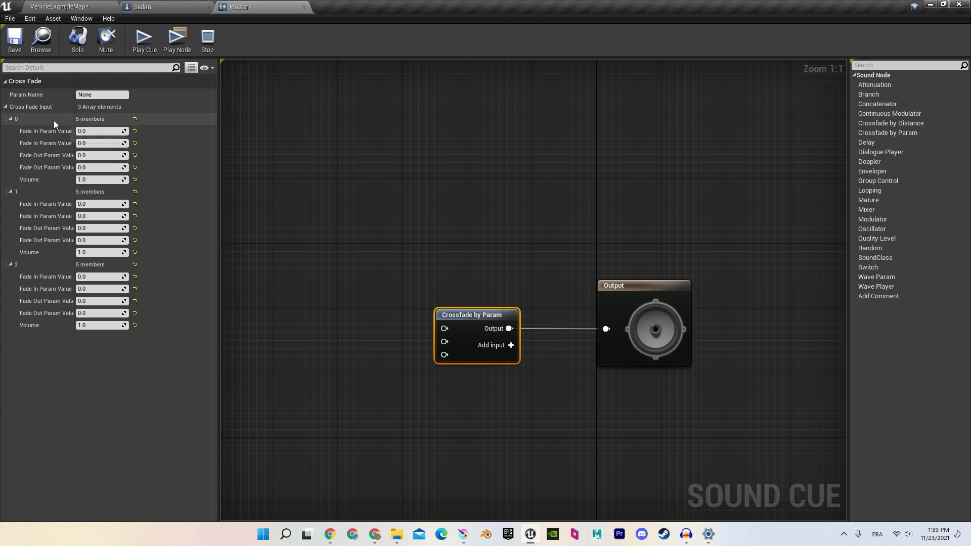
- For crossfade input 0, set the two fade-out param values to 150 and 250 and the volume to 0.4
{"action": "left_click", "coordinate": [95, 158]}
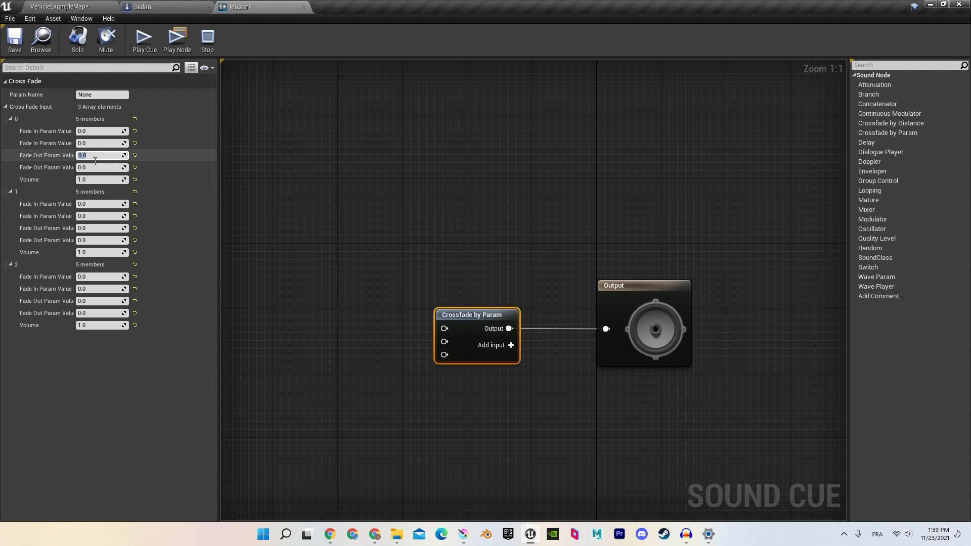
{"action": "type", "text": "150"}
{"action": "left_click", "coordinate": [96, 171]}
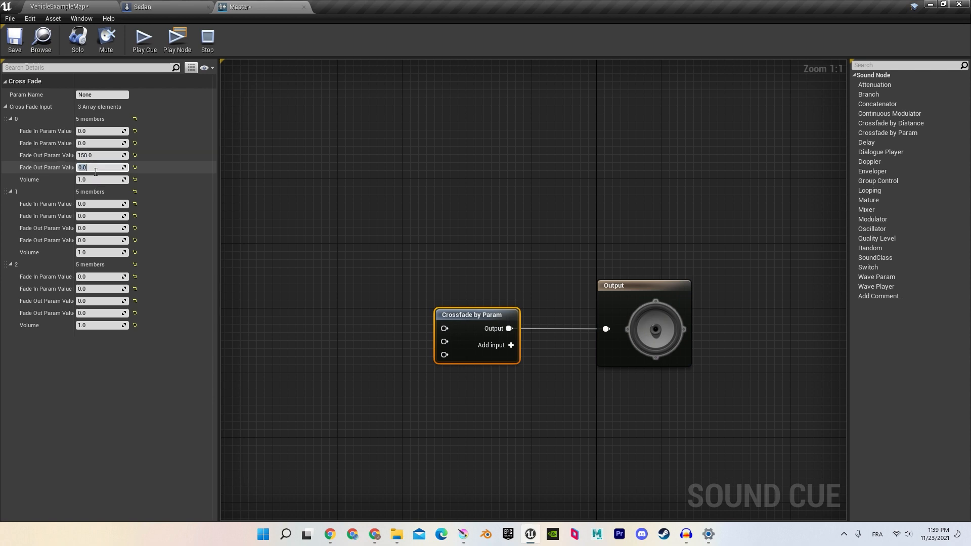
{"action": "type", "text": "250"}
{"action": "left_click", "coordinate": [97, 181]}
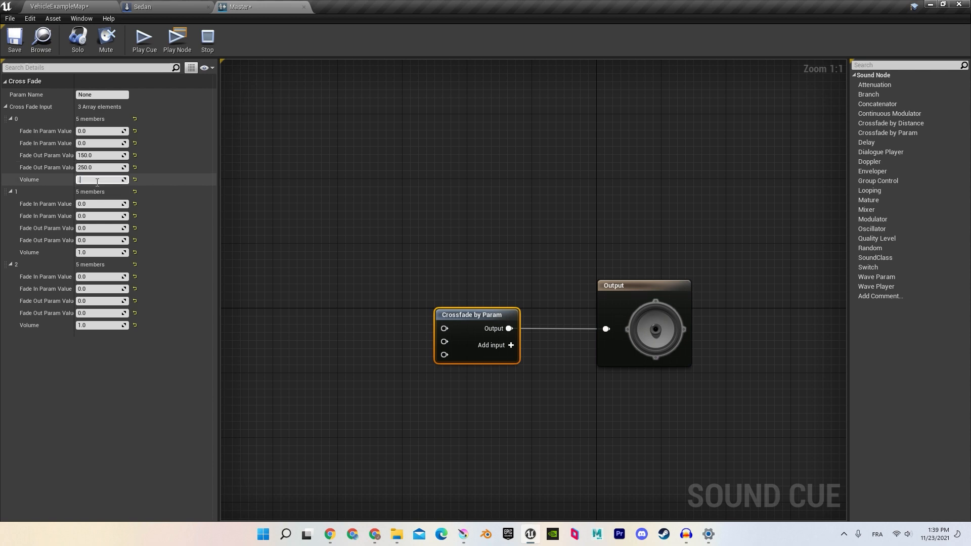
{"action": "type", "text": ".4"}
{"action": "key", "text": "Return"}
- For crossfade input 1, set the fade-in param values to 0.5 and 200, the fade-out param values to 2500 and 300, and the volume to 0.5
{"action": "left_click", "coordinate": [96, 206]}
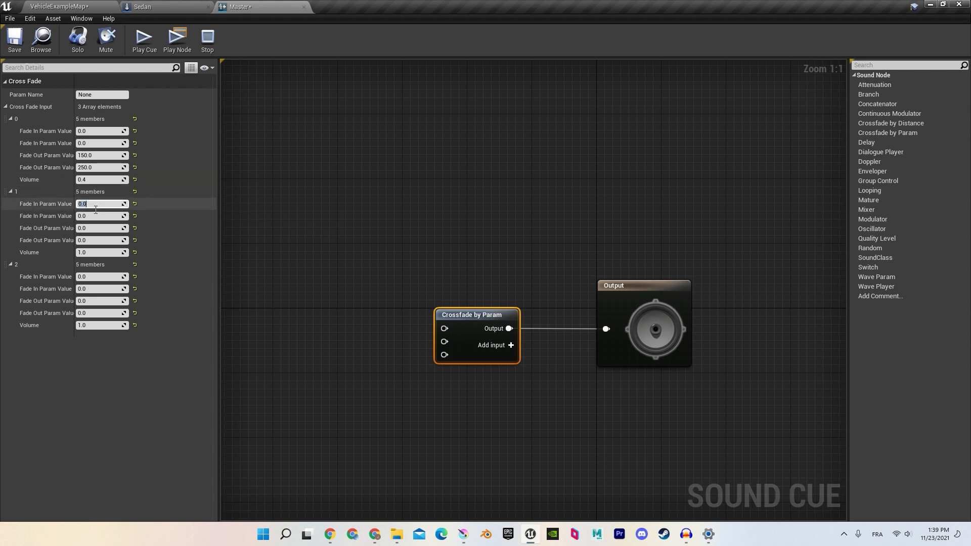
{"action": "type", "text": ".5"}
{"action": "left_click", "coordinate": [95, 218]}
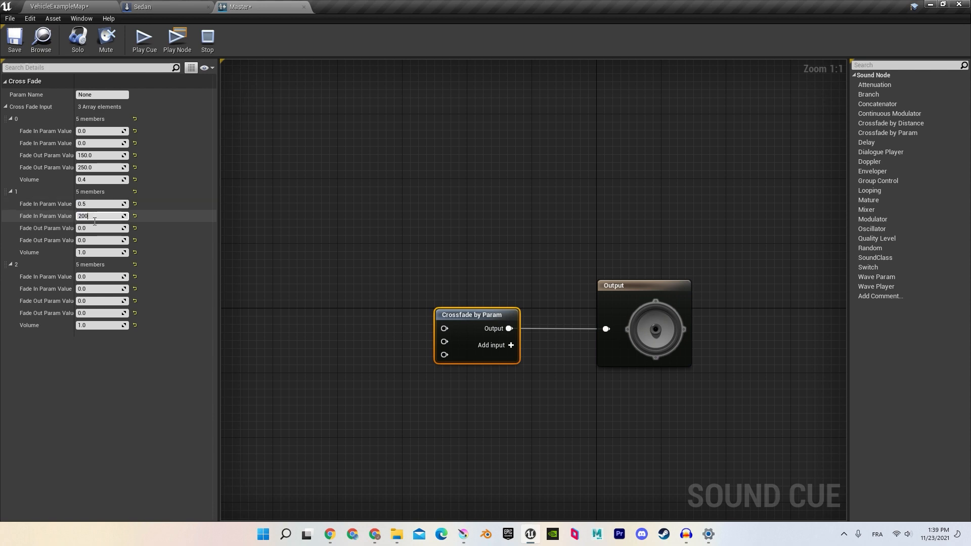
{"action": "left_click", "coordinate": [94, 229]}
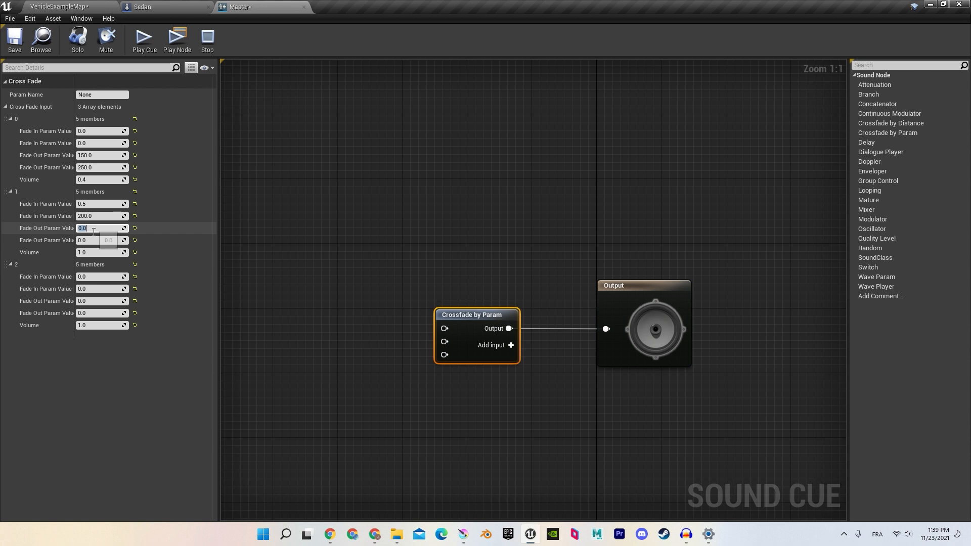
{"action": "type", "text": "2500"}
{"action": "left_click", "coordinate": [93, 240]}
{"action": "type", "text": "300"}
{"action": "key", "text": "Return"}
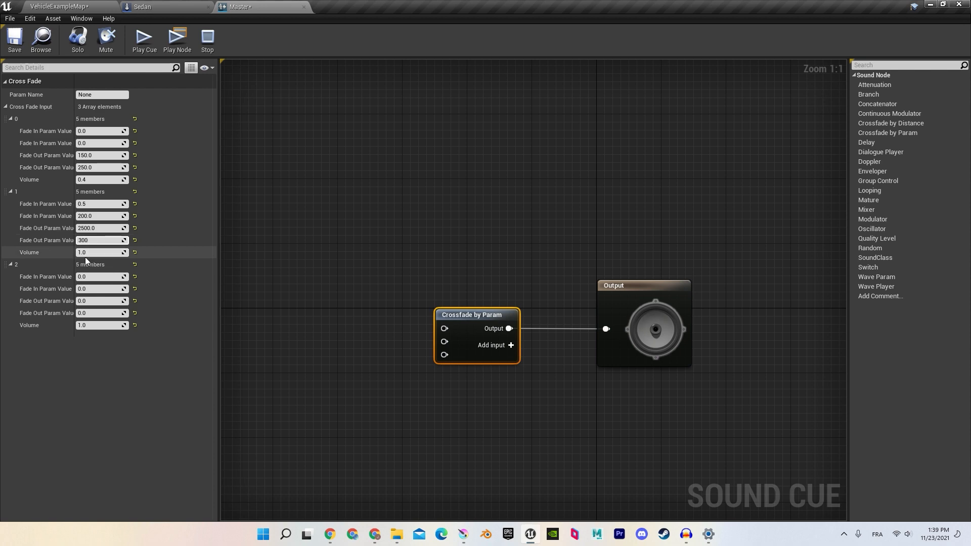
{"action": "left_click", "coordinate": [85, 254]}
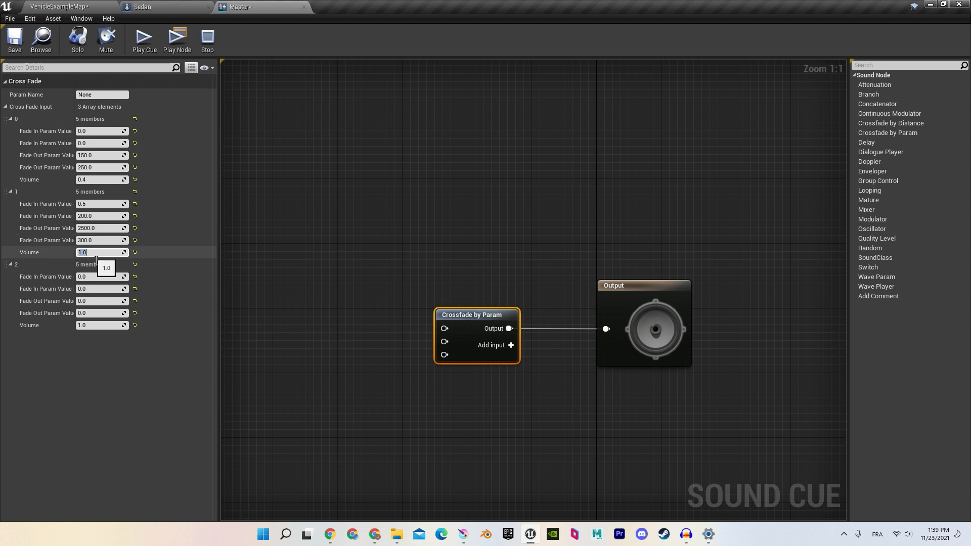
{"action": "type", "text": ".5"}
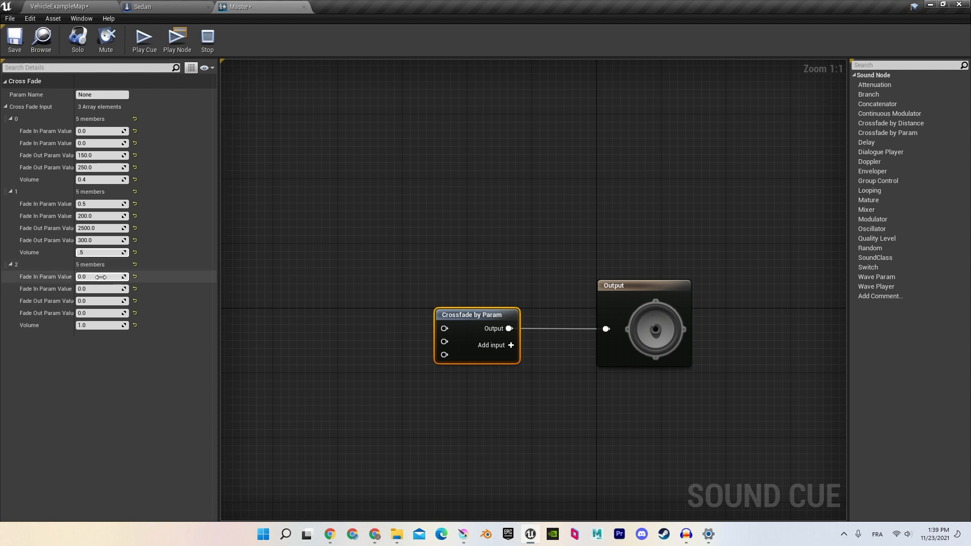
- For crossfade input 2, set the fade-in param values to 750 and 200, the fade-out param values to 2500 and 3000, and the volume to 0.65
{"action": "left_click", "coordinate": [100, 278]}
{"action": "type", "text": "2"}
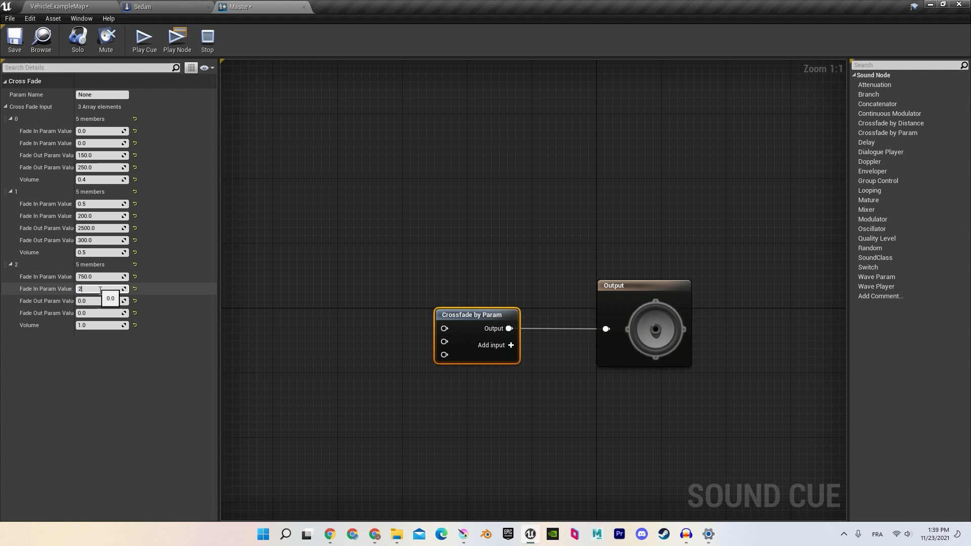
{"action": "key", "text": "Tab"}
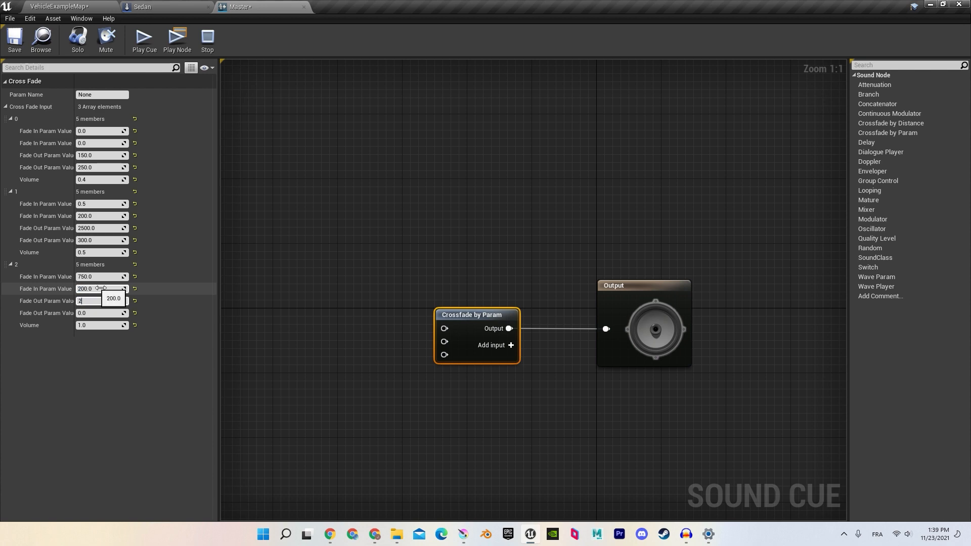
{"action": "type", "text": "2500"}
{"action": "key", "text": "Tab"}
{"action": "type", "text": "3000"}
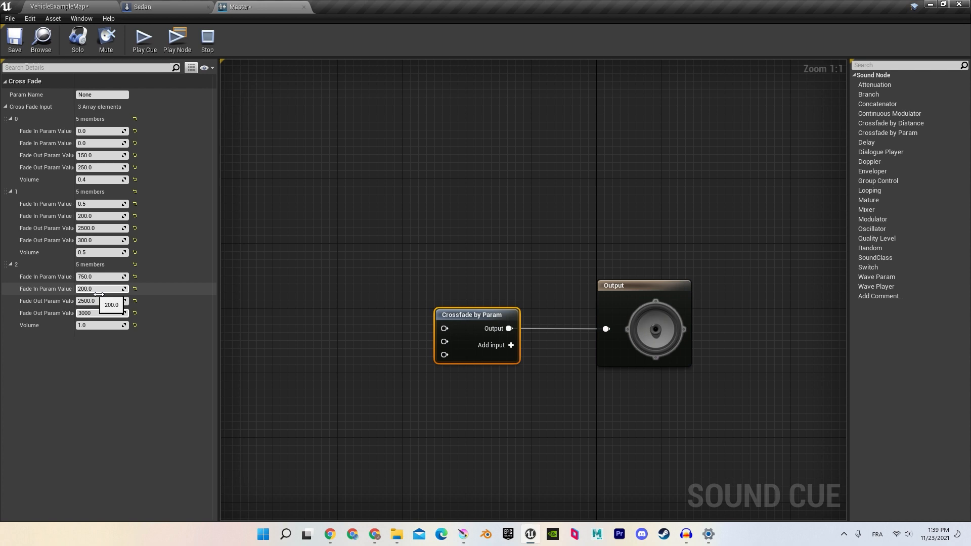
{"action": "key", "text": "Tab"}
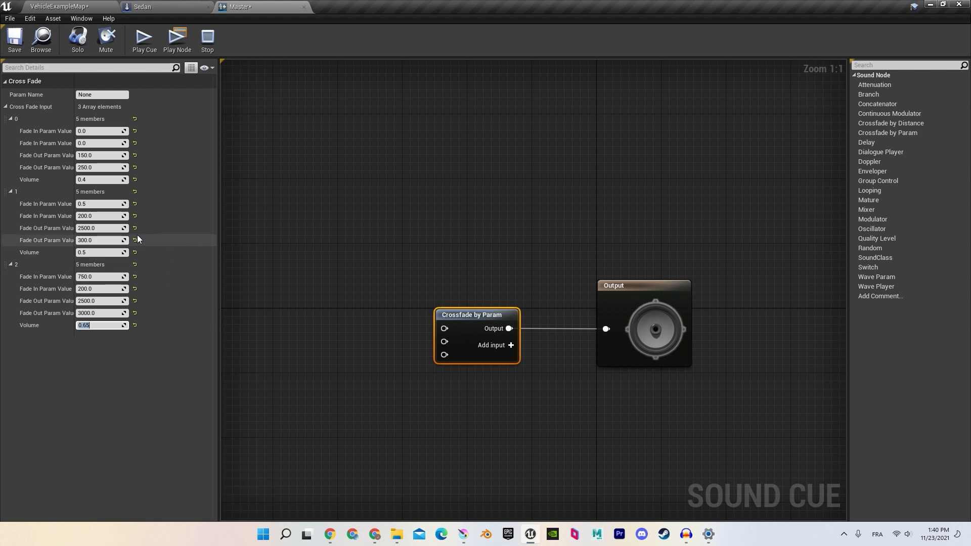
- Set the Crossfade by Param node's param name to RPM and deselect the node
{"action": "left_click", "coordinate": [96, 97]}
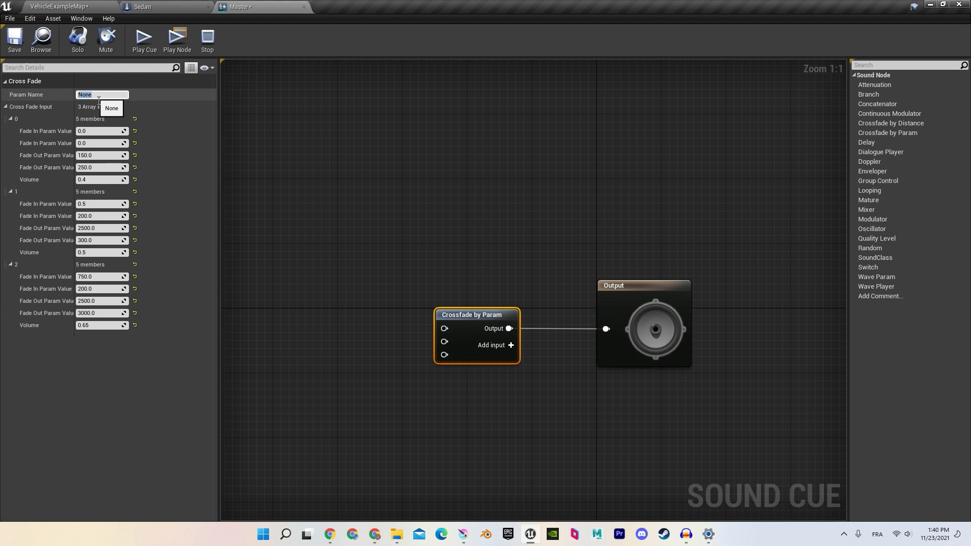
{"action": "type", "text": "RPM"}
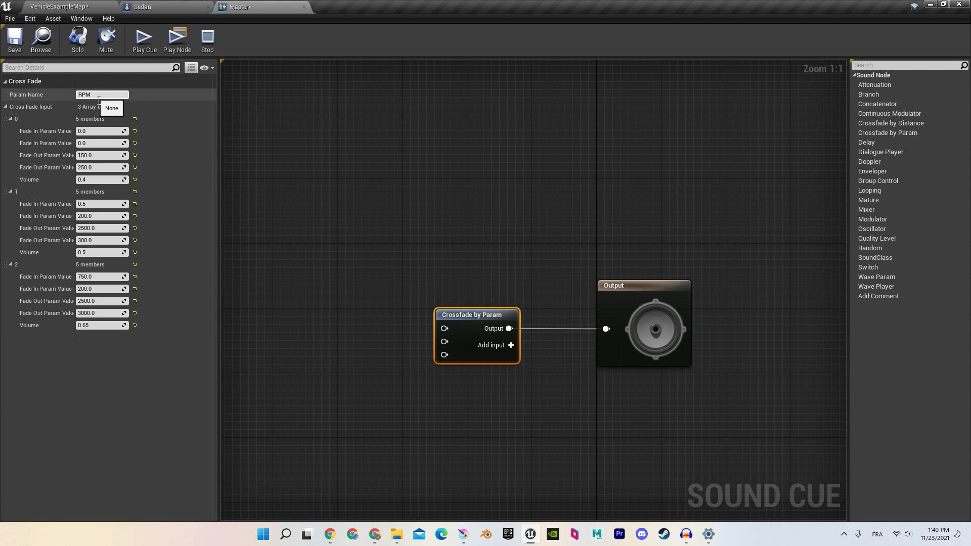
{"action": "left_click", "coordinate": [248, 158]}
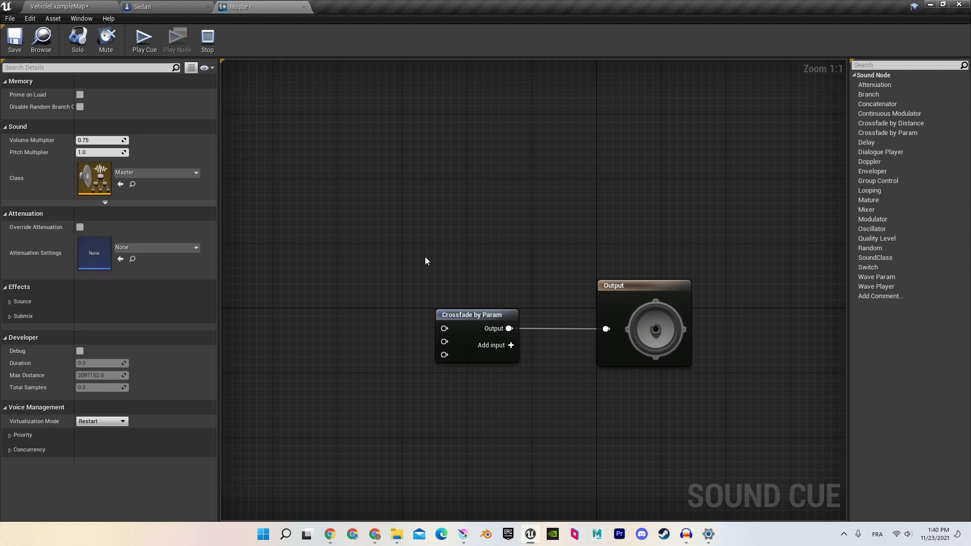
- Add a Continuous Modulator node connected to the first input of Crossfade by Param and place it to the left of that node
{"action": "right_click_drag", "start_coordinate": [439, 275], "coordinate": [513, 251]}
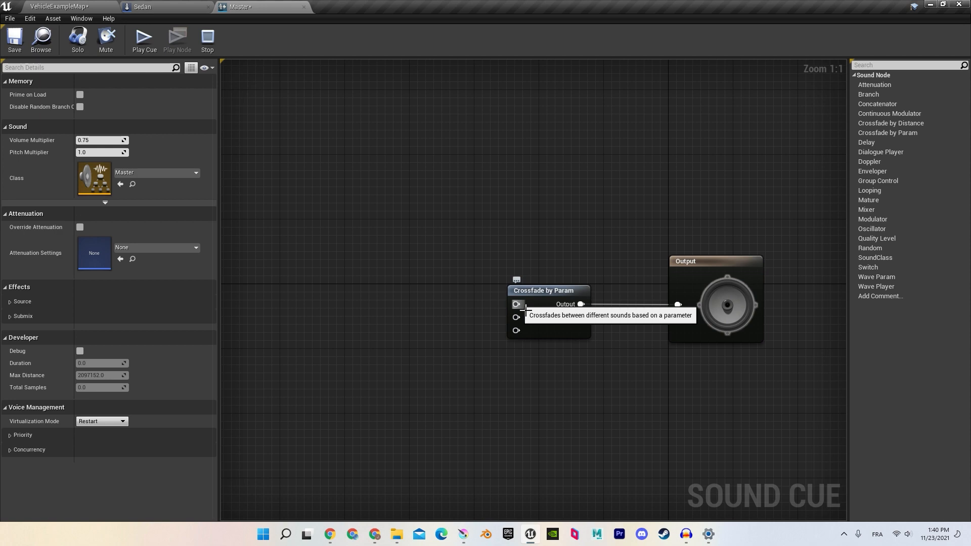
{"action": "left_click_drag", "start_coordinate": [525, 311], "coordinate": [429, 282]}
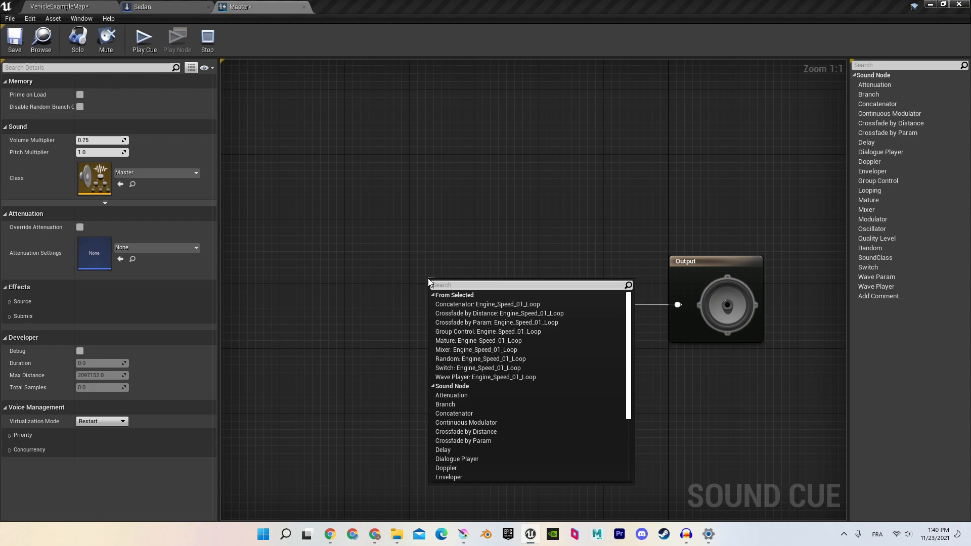
{"action": "type", "text": "con"}
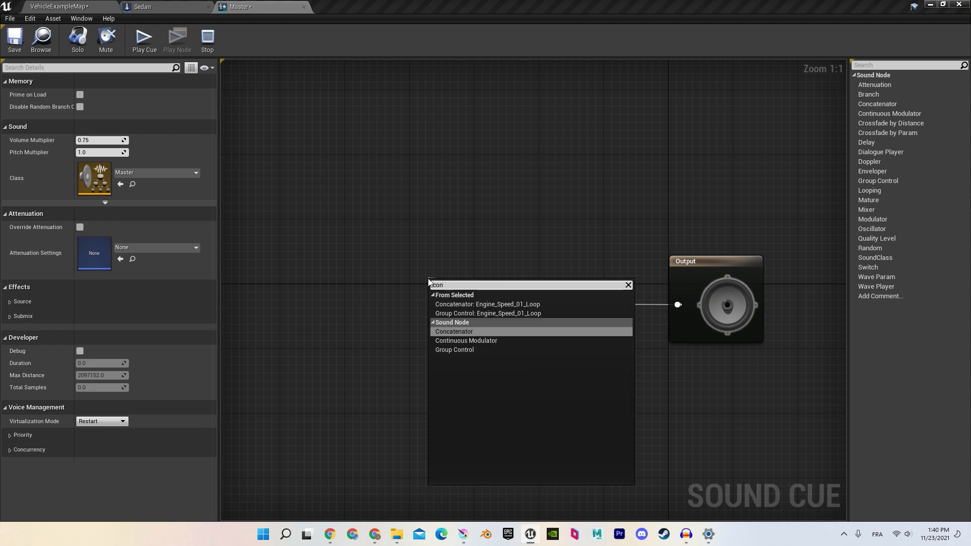
{"action": "type", "text": "tr"}
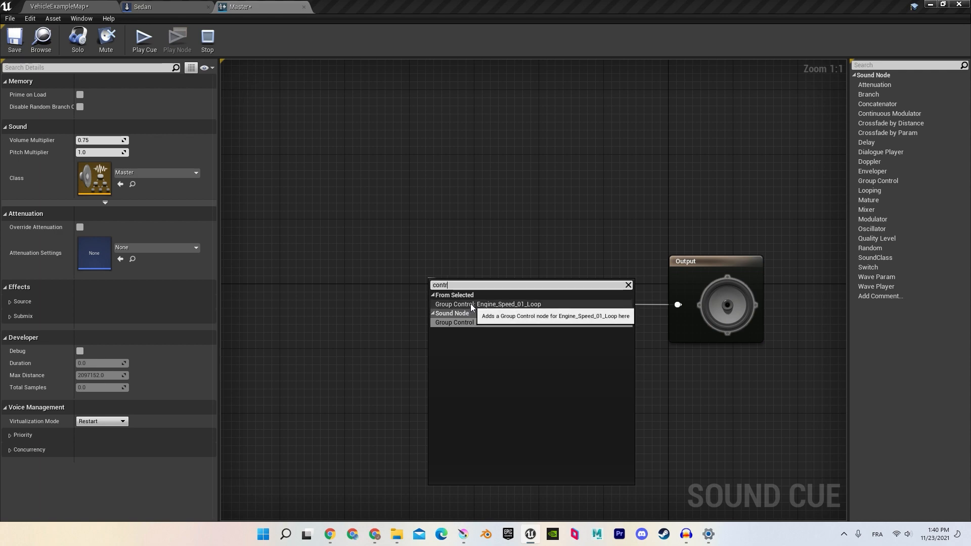
{"action": "key", "text": "BackSpace"}
{"action": "type", "text": "in"}
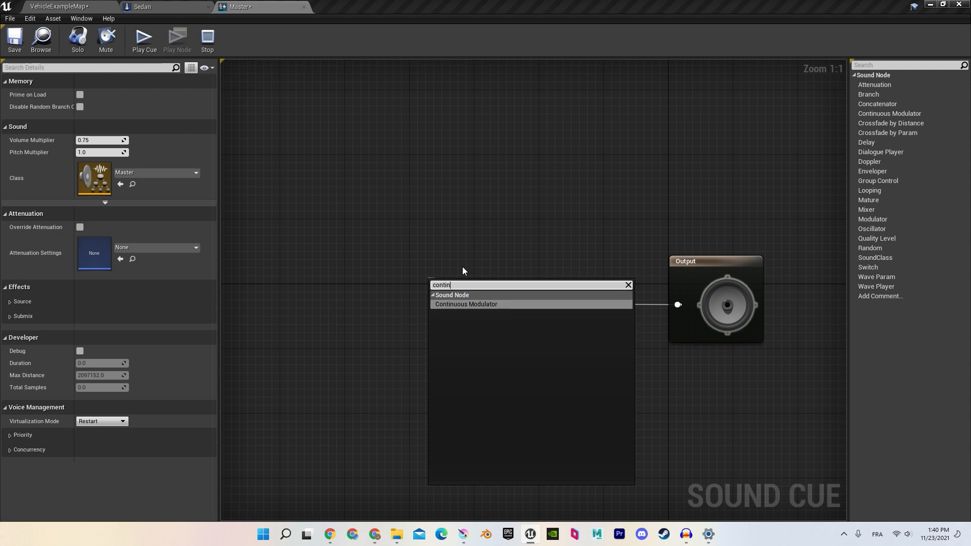
{"action": "left_click", "coordinate": [451, 304]}
{"action": "left_click_drag", "start_coordinate": [451, 287], "coordinate": [391, 271]}
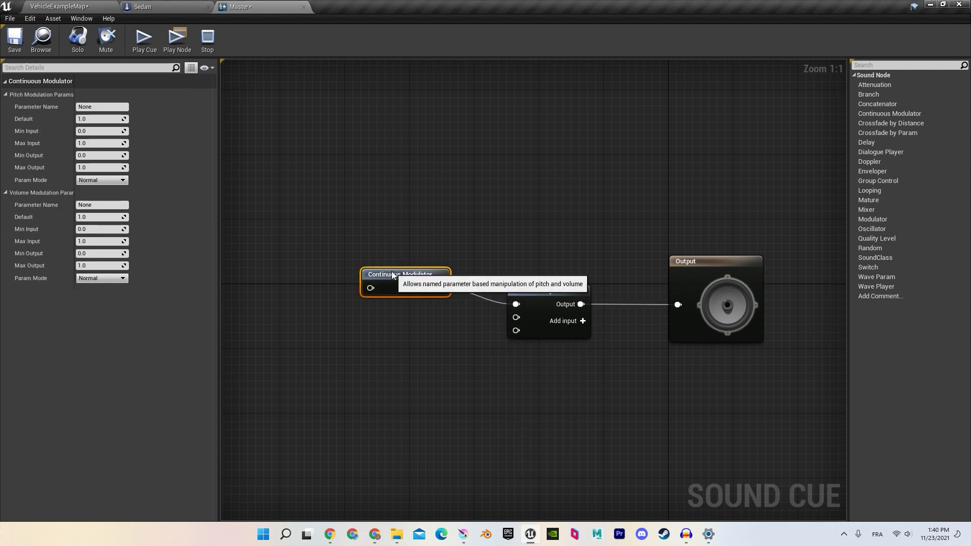
- Paste two more Continuous Modulator nodes, stack them below the first, and connect them to the second and third crossfade inputs
{"action": "right_click_drag", "start_coordinate": [418, 304], "coordinate": [432, 278]}
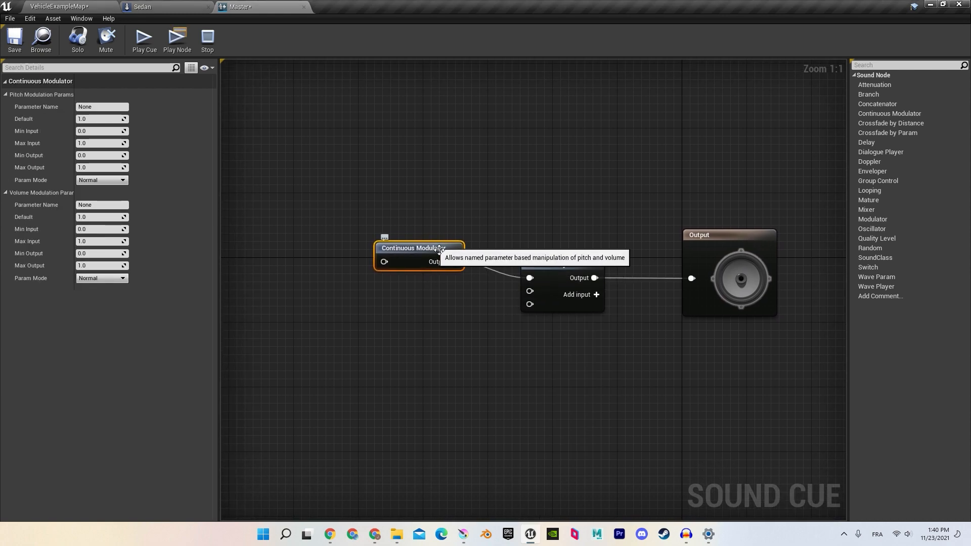
{"action": "key", "text": "ctrl+v"}
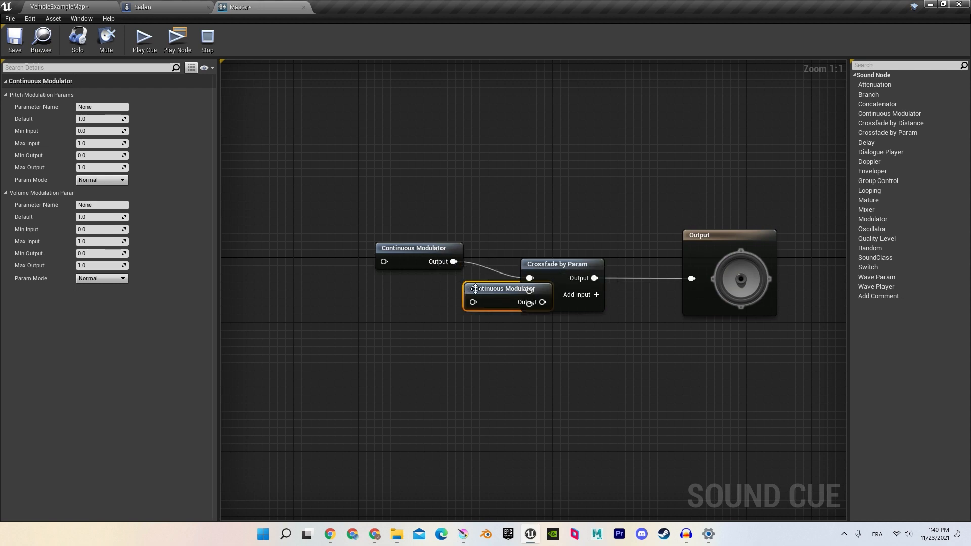
{"action": "key", "text": "ctrl+v"}
{"action": "left_click_drag", "start_coordinate": [491, 292], "coordinate": [526, 292]}
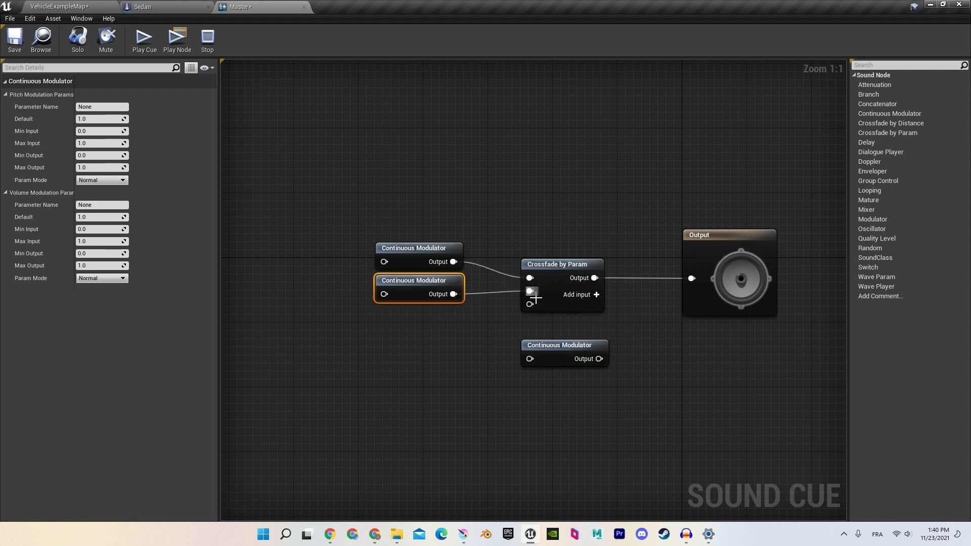
{"action": "left_click_drag", "start_coordinate": [559, 345], "coordinate": [413, 321]}
{"action": "left_click_drag", "start_coordinate": [529, 304], "coordinate": [454, 335]}
- For the first Continuous Modulator's pitch modulation, set parameter name RPM, max input 200, min output 0.65, max output 1.1, and param mode Absolute
{"action": "left_click", "coordinate": [429, 263]}
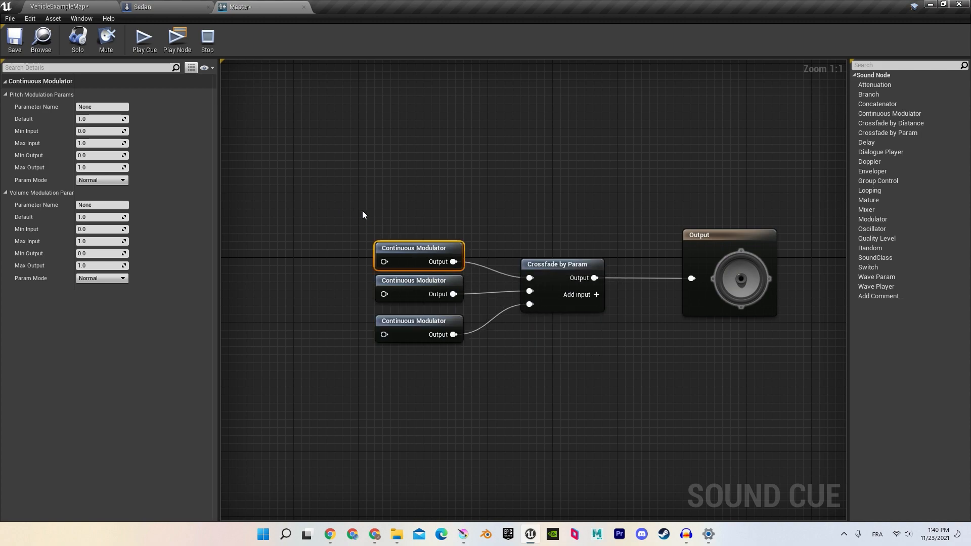
{"action": "left_click", "coordinate": [104, 107]}
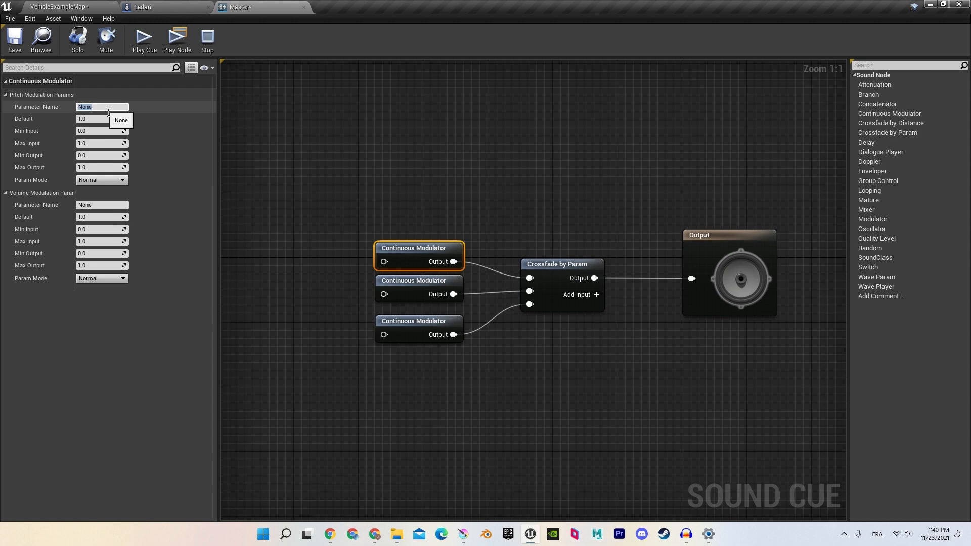
{"action": "type", "text": "RPM"}
{"action": "key", "text": "Return"}
{"action": "left_click", "coordinate": [102, 120]}
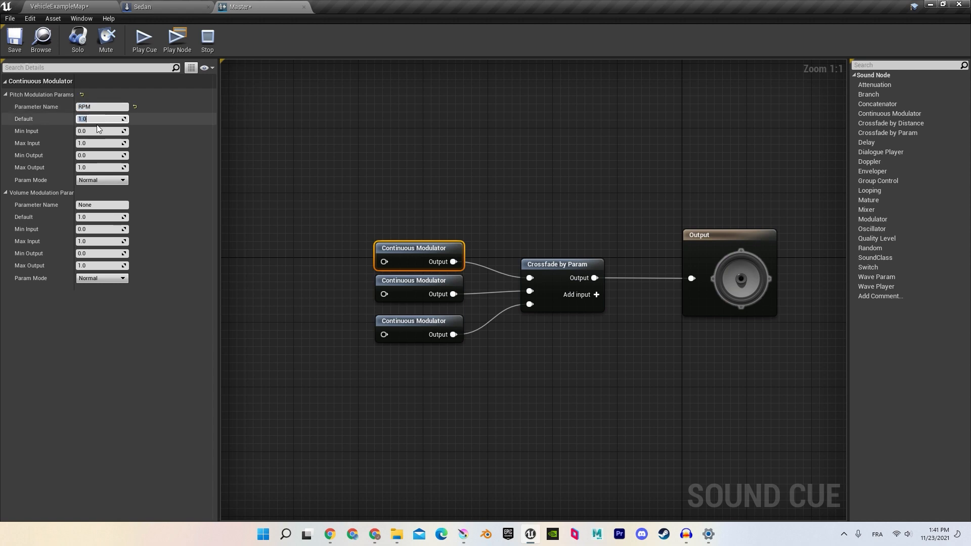
{"action": "left_click", "coordinate": [95, 145]}
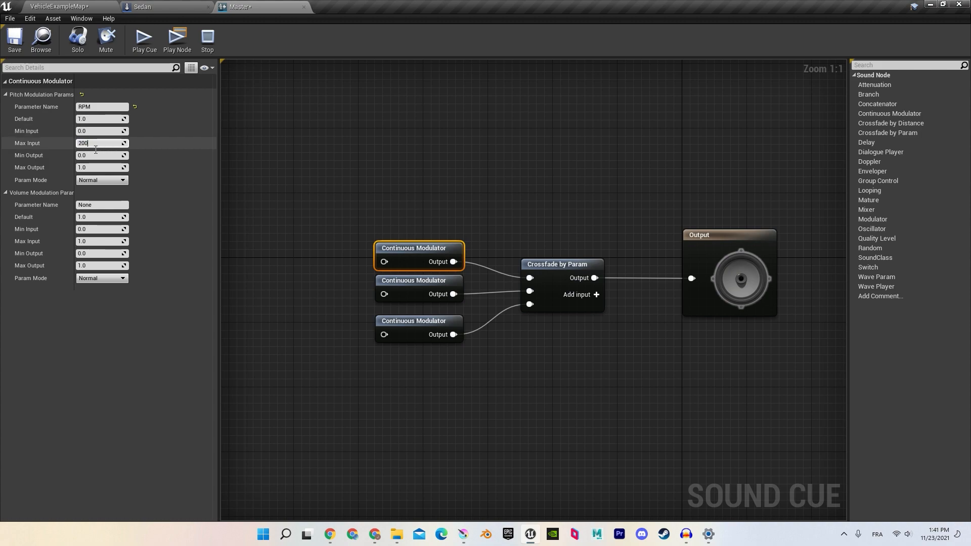
{"action": "left_click", "coordinate": [96, 157]}
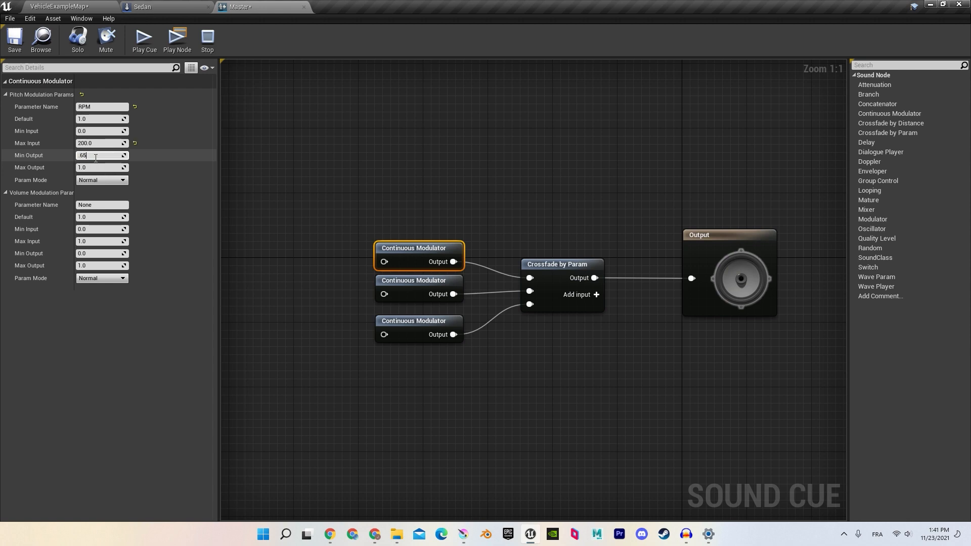
{"action": "left_click", "coordinate": [91, 169]}
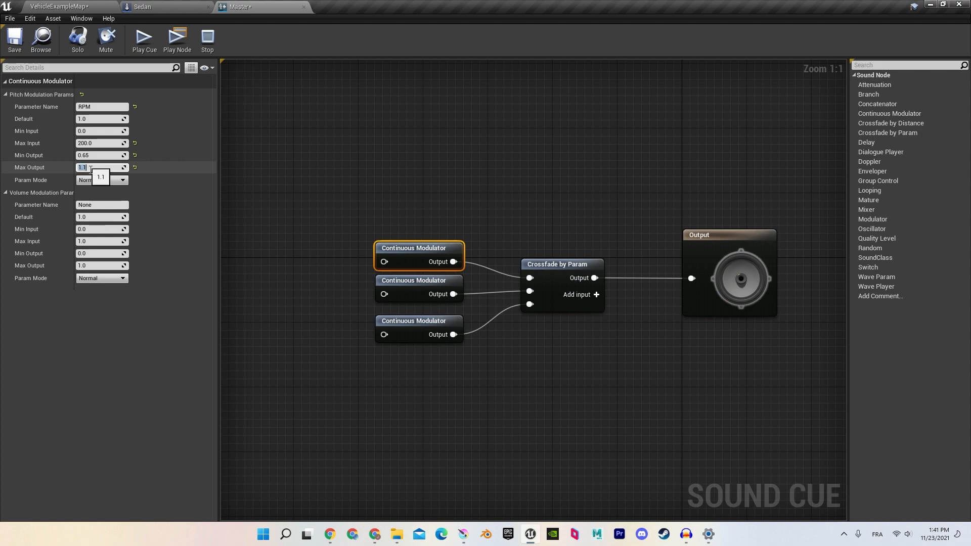
{"action": "left_click", "coordinate": [89, 181]}
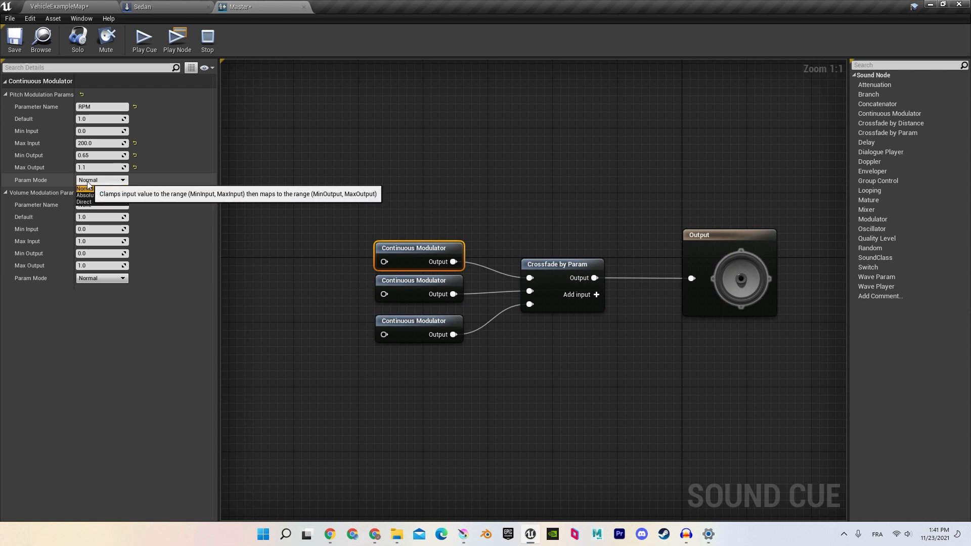
{"action": "left_click", "coordinate": [85, 195]}
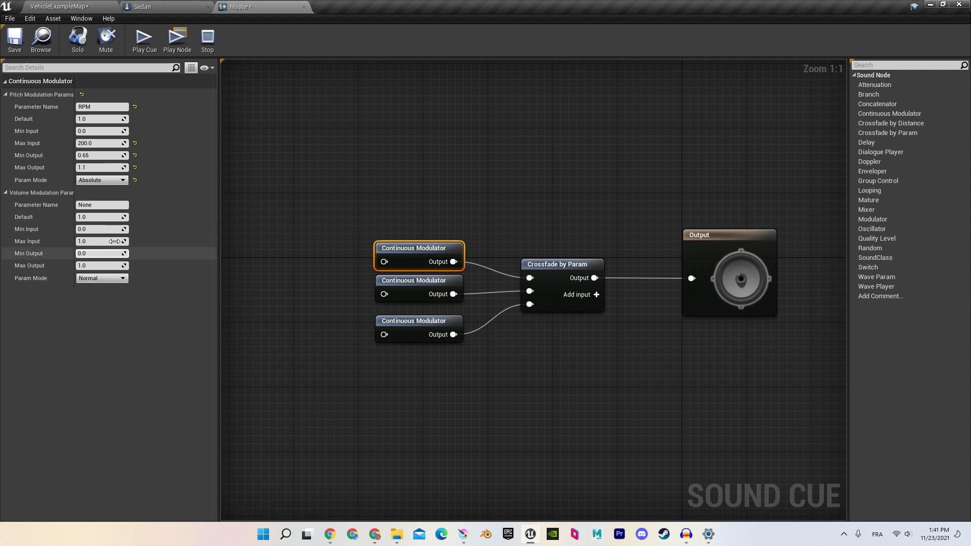
- For the second Continuous Modulator's pitch modulation, set min input 20, max input 3000, min output 0.75, max output 1.35, and param mode Absolute
{"action": "left_click", "coordinate": [415, 283]}
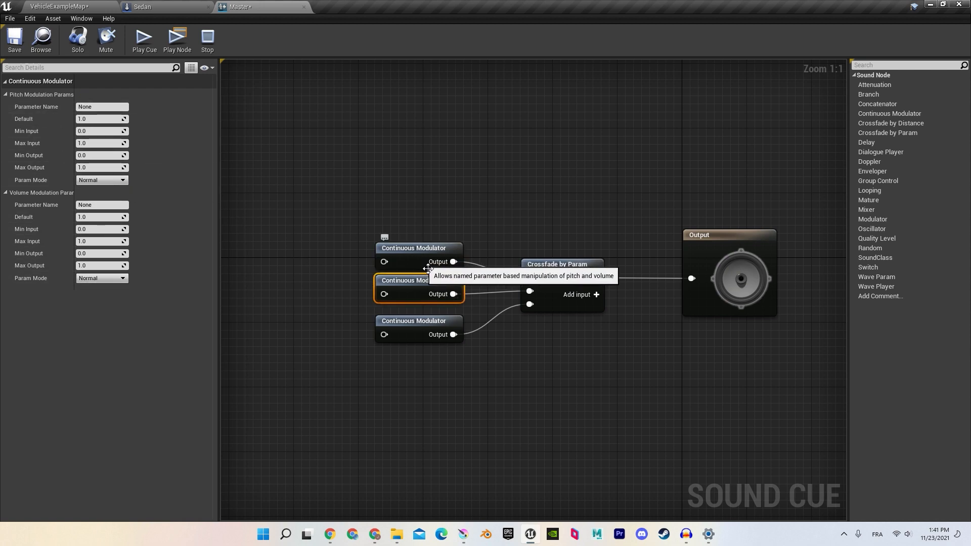
{"action": "left_click", "coordinate": [108, 131]}
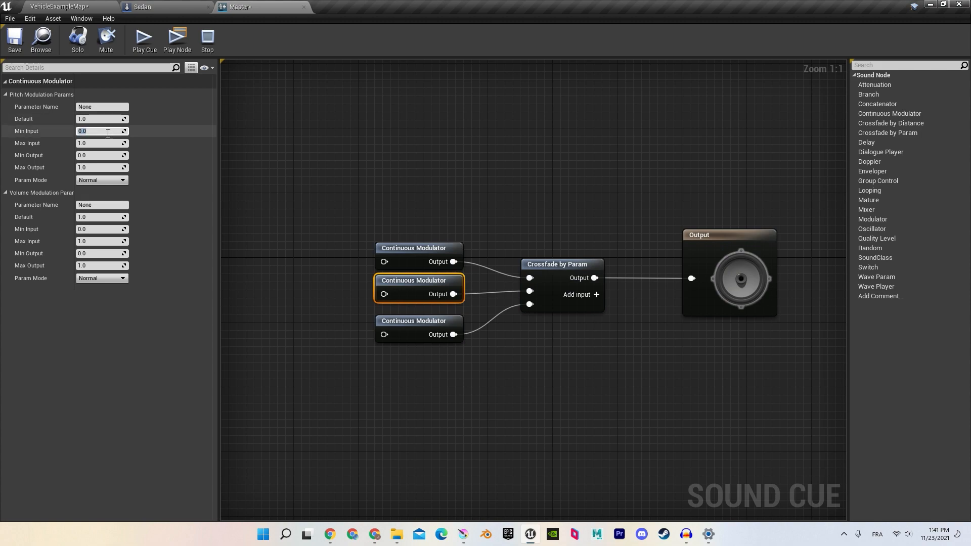
{"action": "key", "text": "Tab"}
{"action": "type", "text": "3000"}
{"action": "key", "text": "Tab"}
{"action": "type", "text": ".75"}
{"action": "key", "text": "Tab"}
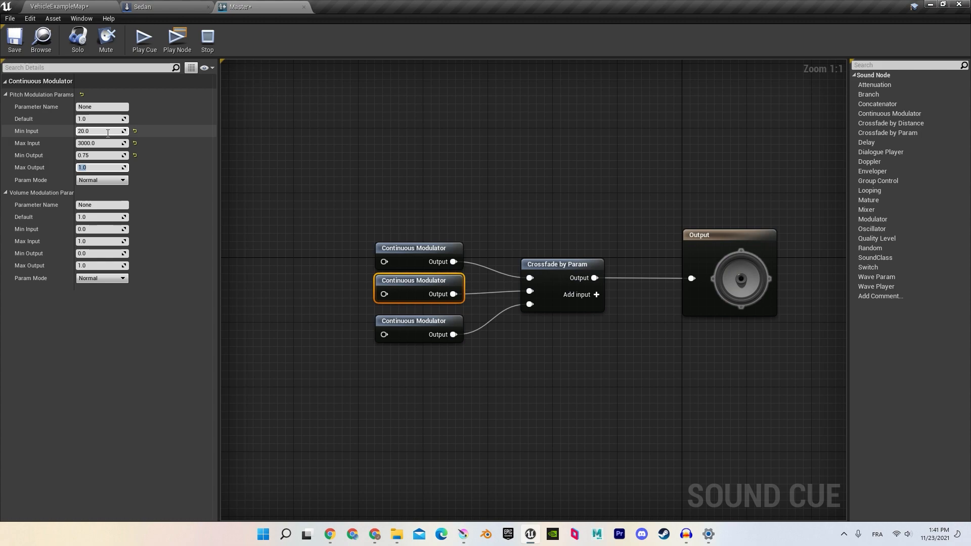
{"action": "type", "text": "1.35"}
{"action": "left_click", "coordinate": [102, 179]}
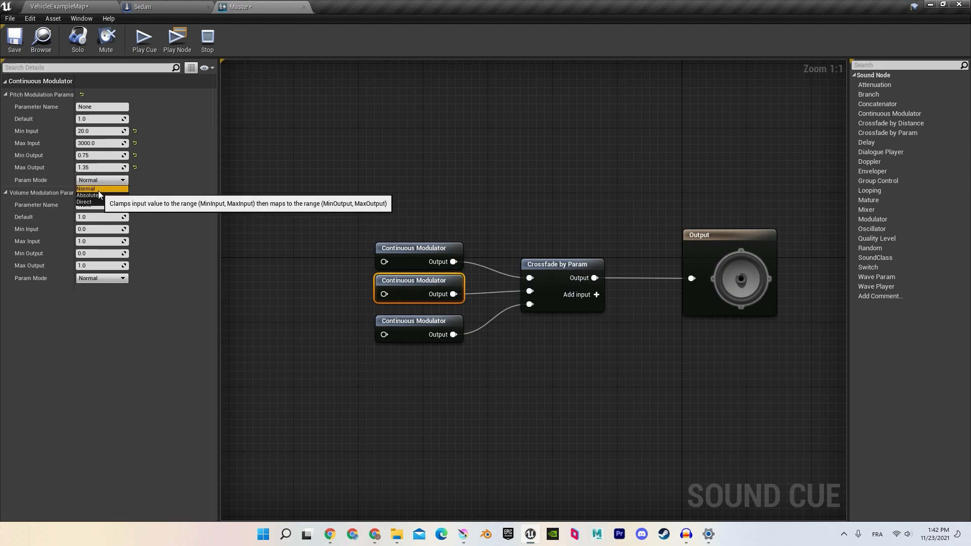
{"action": "left_click", "coordinate": [96, 195]}
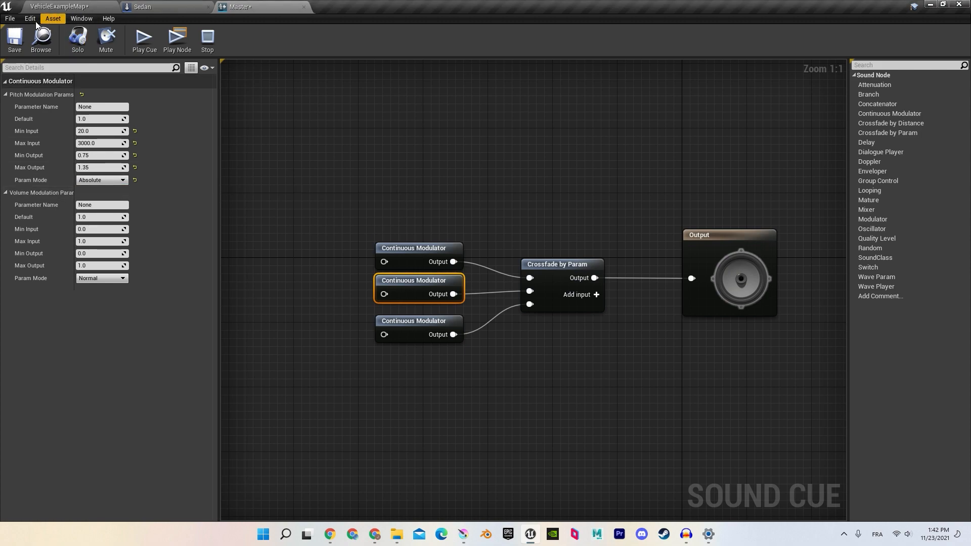
- For the third Continuous Modulator's pitch modulation, set min input 700, max input 2800, min output 0.85, max output 1.4 and param mode Absolute, and save
{"action": "left_click", "coordinate": [14, 40]}
{"action": "left_click", "coordinate": [409, 324]}
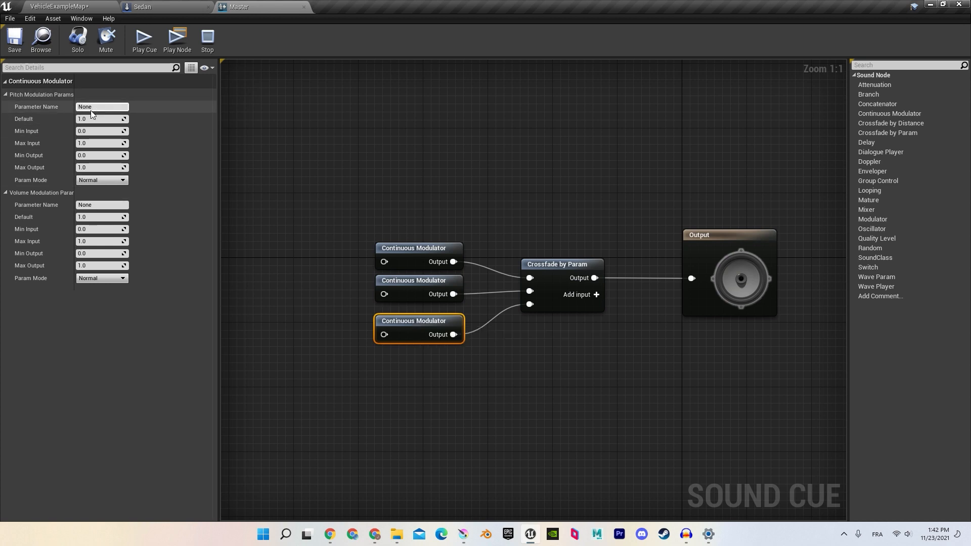
{"action": "left_click", "coordinate": [93, 133]}
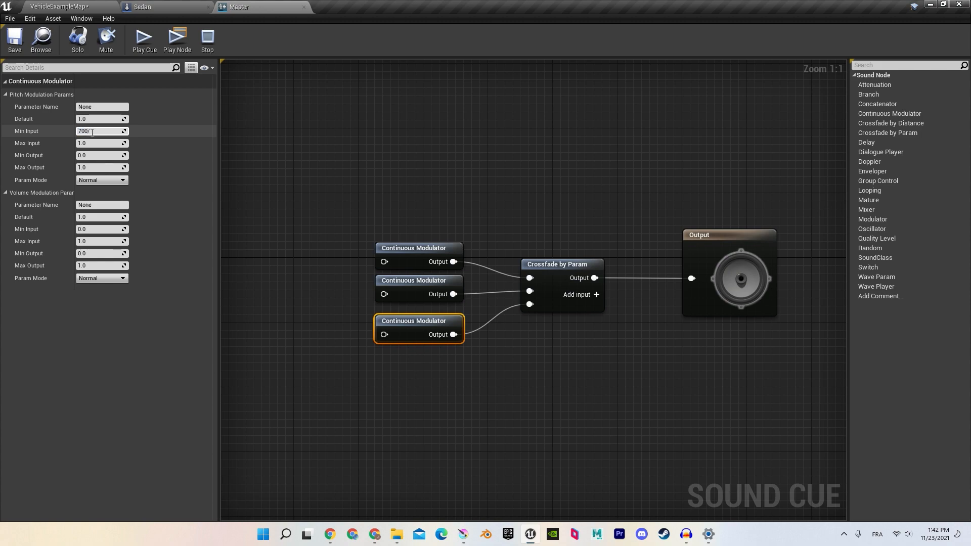
{"action": "key", "text": "Tab"}
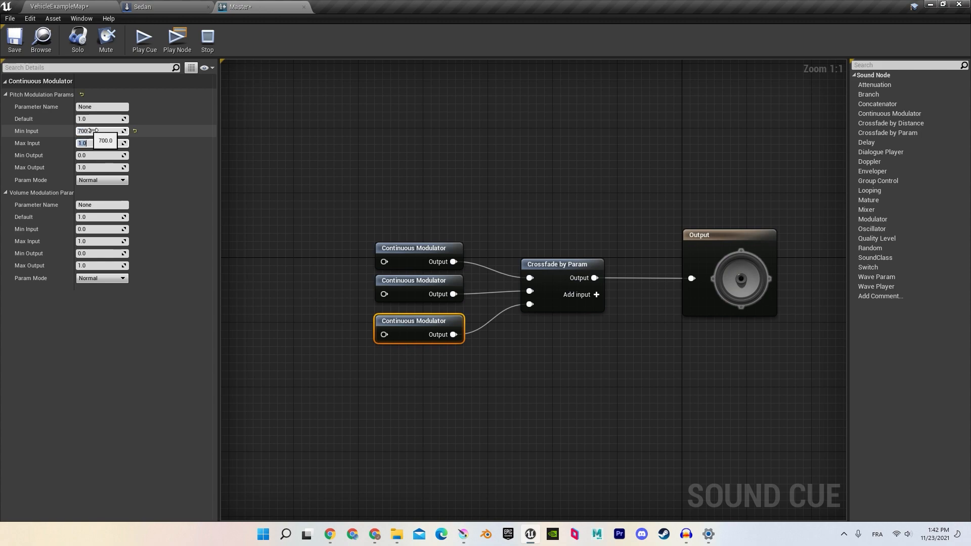
{"action": "key", "text": "Tab"}
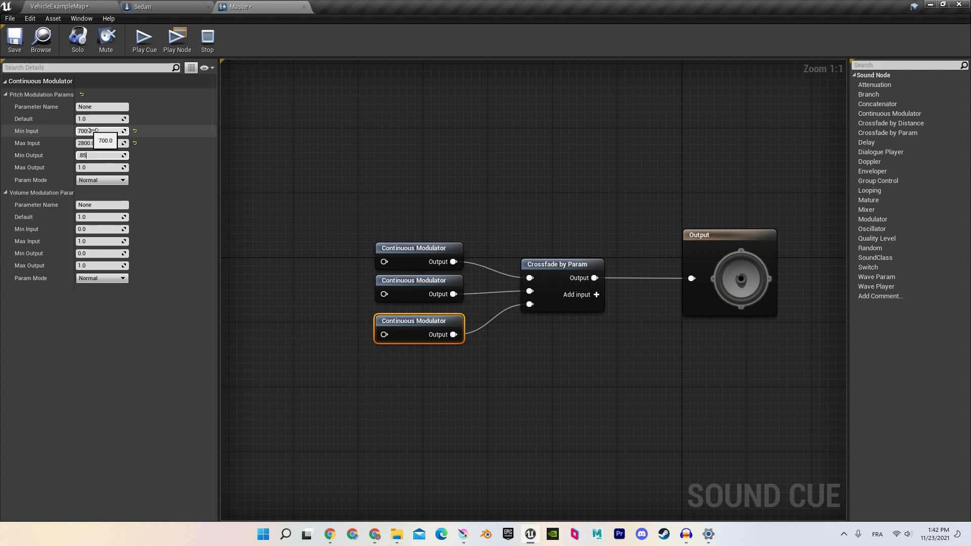
{"action": "key", "text": "Tab"}
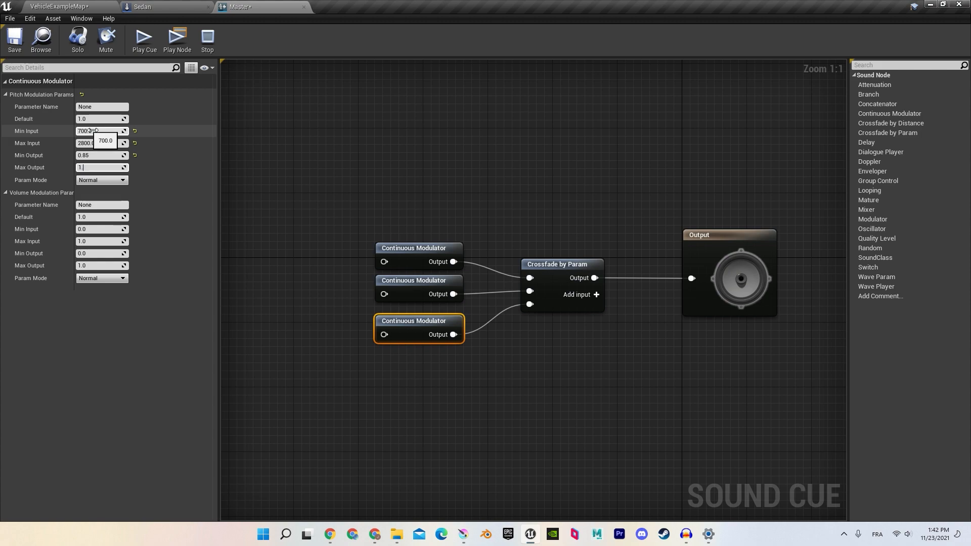
{"action": "left_click", "coordinate": [84, 181]}
{"action": "left_click", "coordinate": [87, 195]}
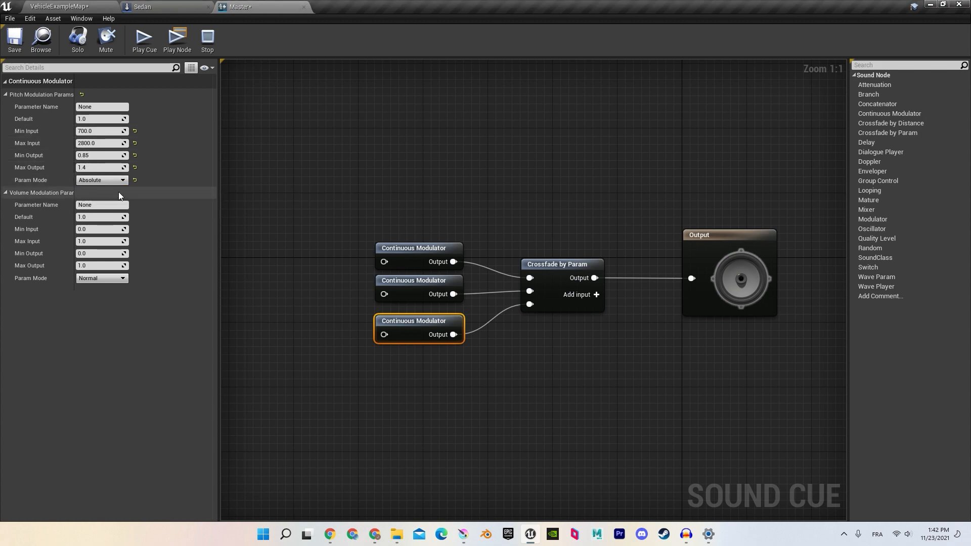
{"action": "left_click", "coordinate": [13, 36]}
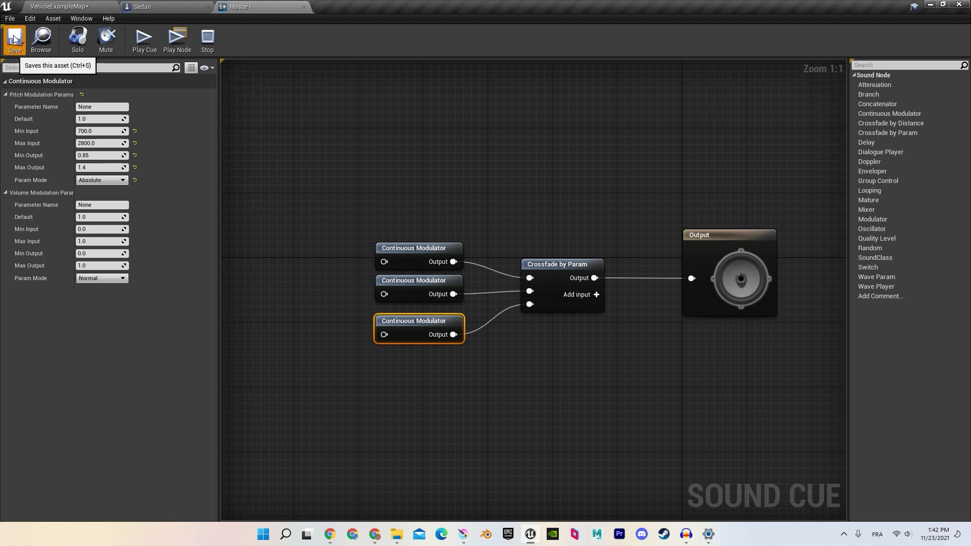
- Set the pitch modulation parameter name to RPM on the second and third Continuous Modulators and save the cue
{"action": "right_click_drag", "start_coordinate": [410, 202], "coordinate": [450, 194]}
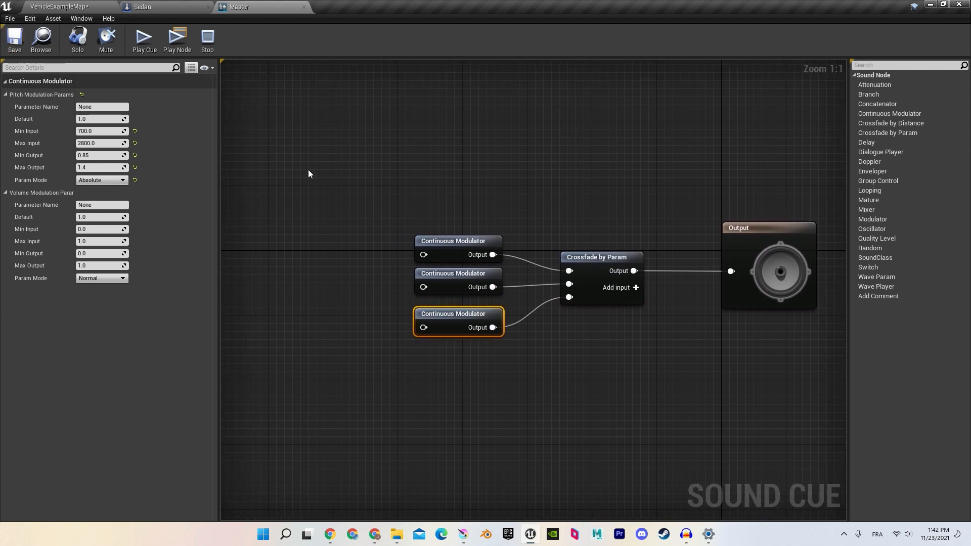
{"action": "left_click", "coordinate": [449, 277]}
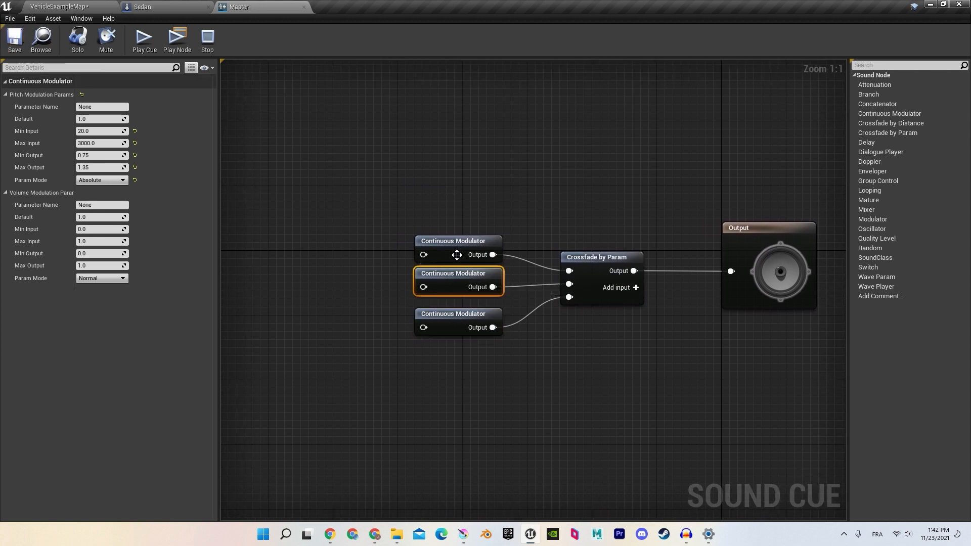
{"action": "left_click", "coordinate": [457, 247]}
{"action": "left_click", "coordinate": [454, 279]}
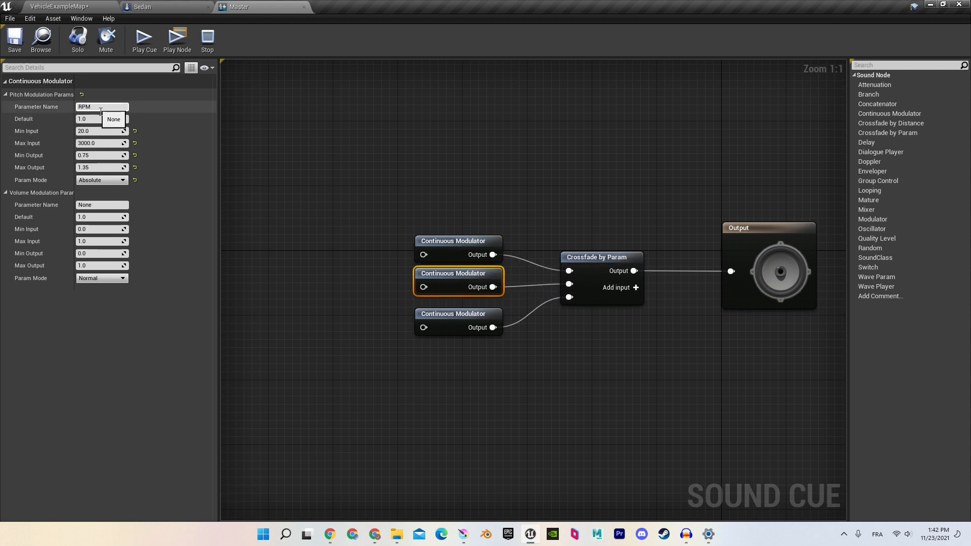
{"action": "left_click", "coordinate": [460, 322]}
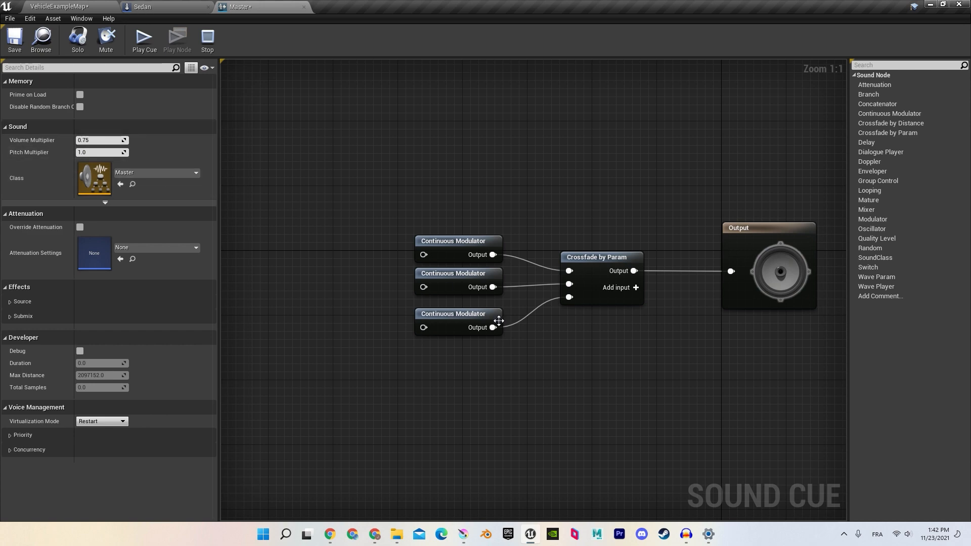
{"action": "left_click", "coordinate": [466, 317]}
{"action": "left_click", "coordinate": [118, 109]}
{"action": "double_click", "coordinate": [118, 109]}
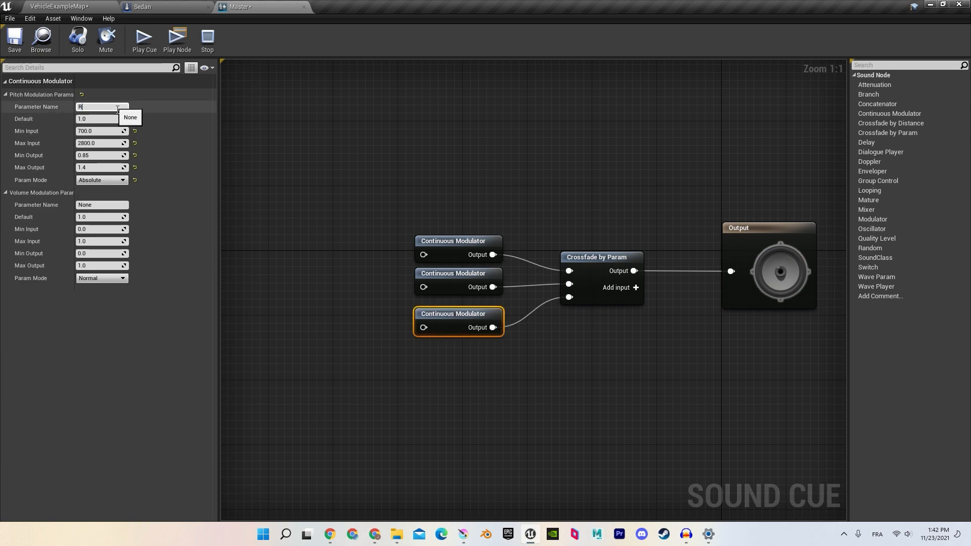
{"action": "type", "text": "RPM"}
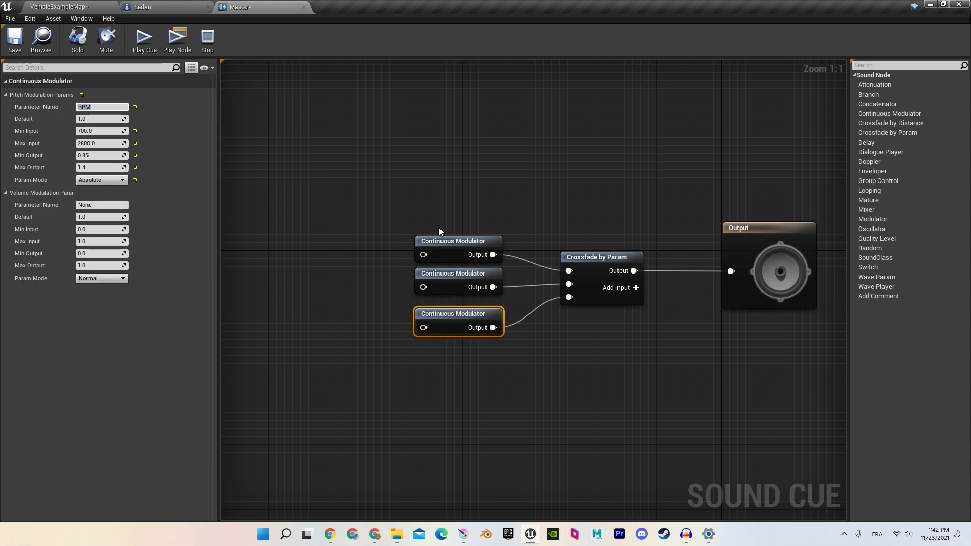
{"action": "left_click", "coordinate": [456, 277]}
{"action": "left_click", "coordinate": [15, 40]}
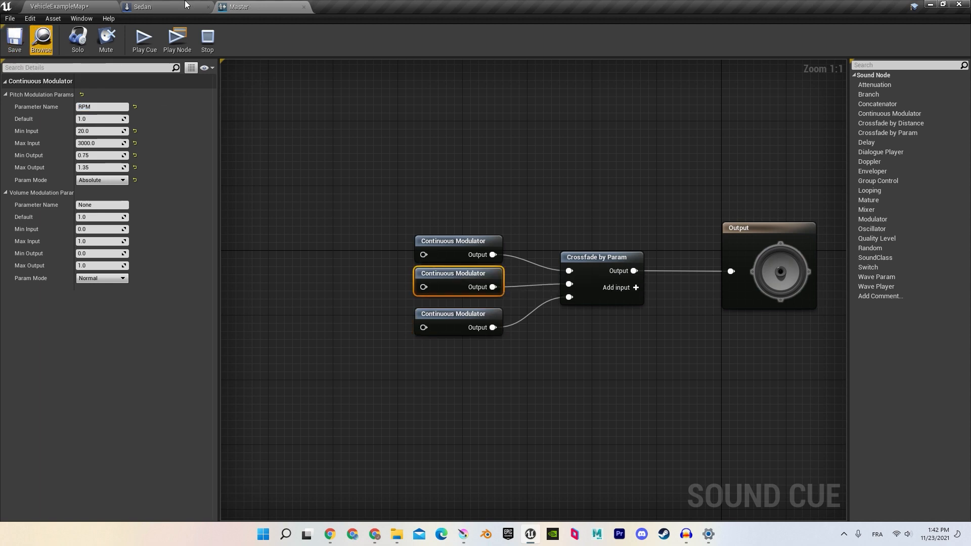
- Bring Engine_Speed_01_Loop, Engine_Speed_03_Loop and Engine_Speed_05_Loop from the Waves folder into the Master cue and align them left of the modulators
{"action": "left_click", "coordinate": [79, 5]}
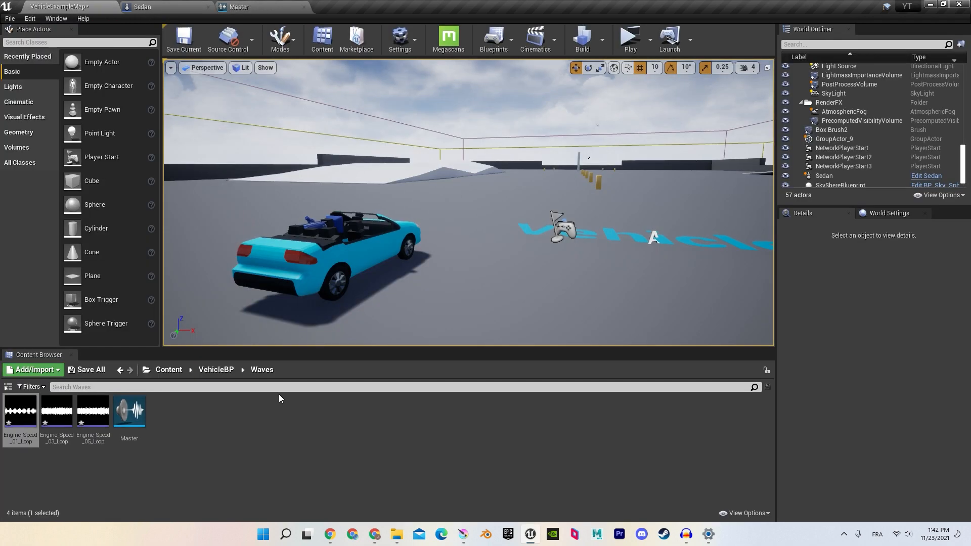
{"action": "left_click", "coordinate": [29, 442]}
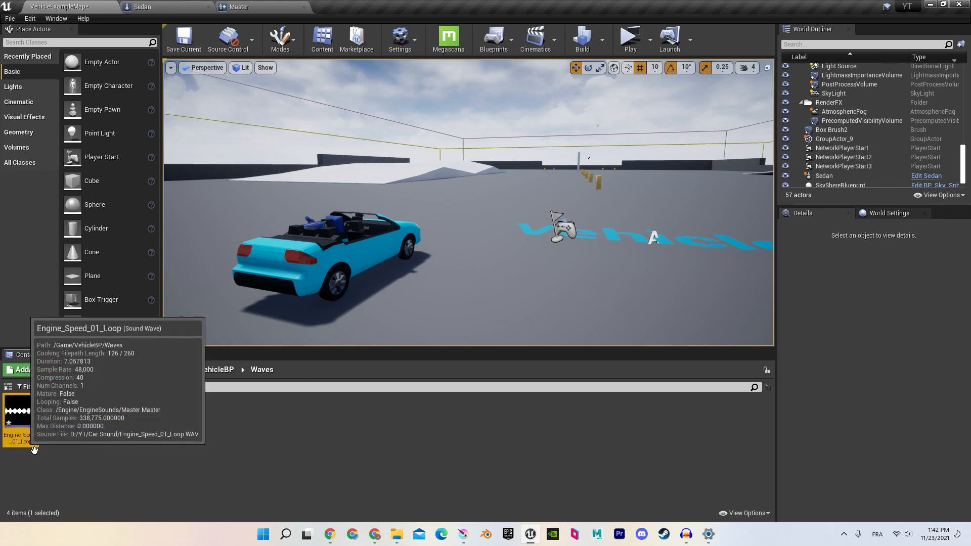
{"action": "left_click", "coordinate": [94, 430], "text": "shift"}
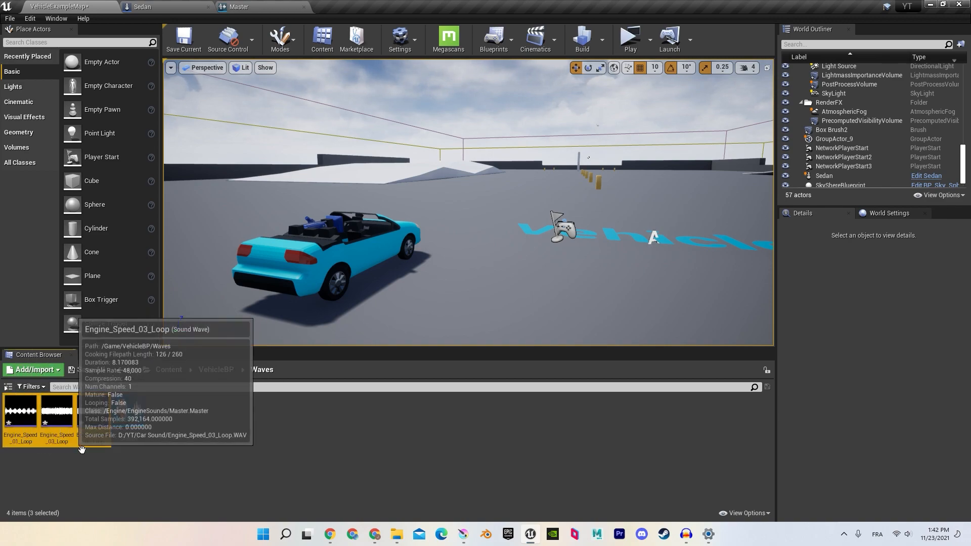
{"action": "left_click_drag", "start_coordinate": [100, 434], "coordinate": [244, 256]}
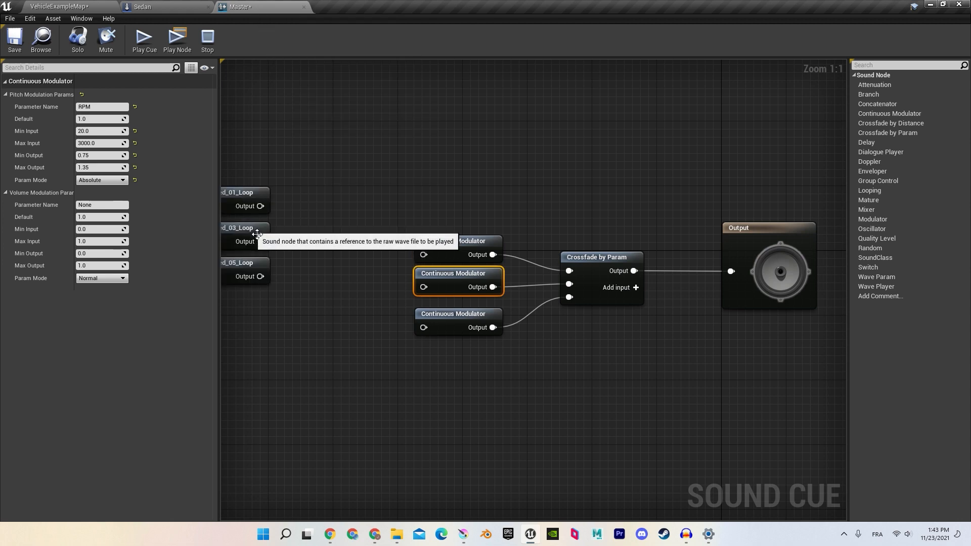
{"action": "left_click_drag", "start_coordinate": [278, 177], "coordinate": [253, 307]}
{"action": "left_click_drag", "start_coordinate": [251, 196], "coordinate": [351, 245]}
- Enable looping on all three wave players, connect each to its neighbouring Continuous Modulator in order, and save the cue
{"action": "left_click_drag", "start_coordinate": [304, 191], "coordinate": [303, 349]}
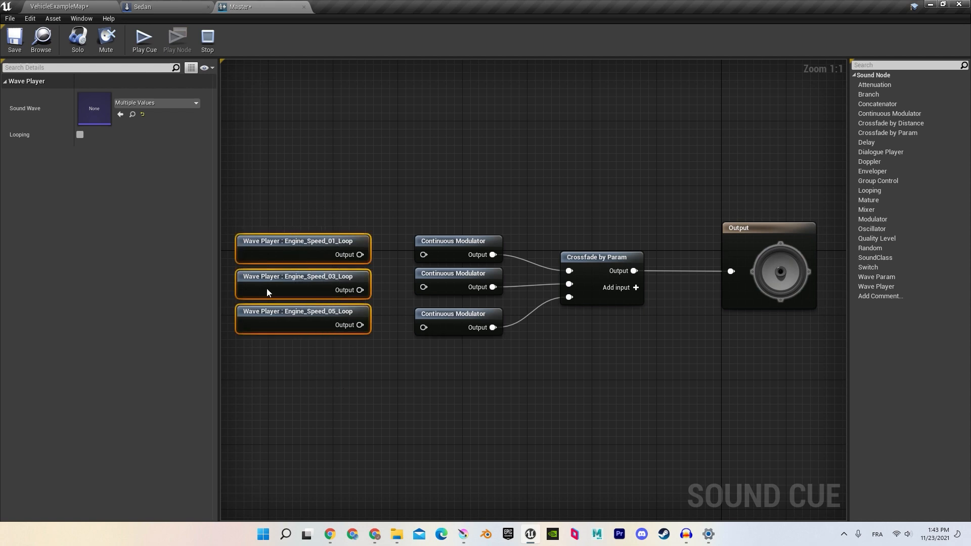
{"action": "left_click", "coordinate": [80, 134]}
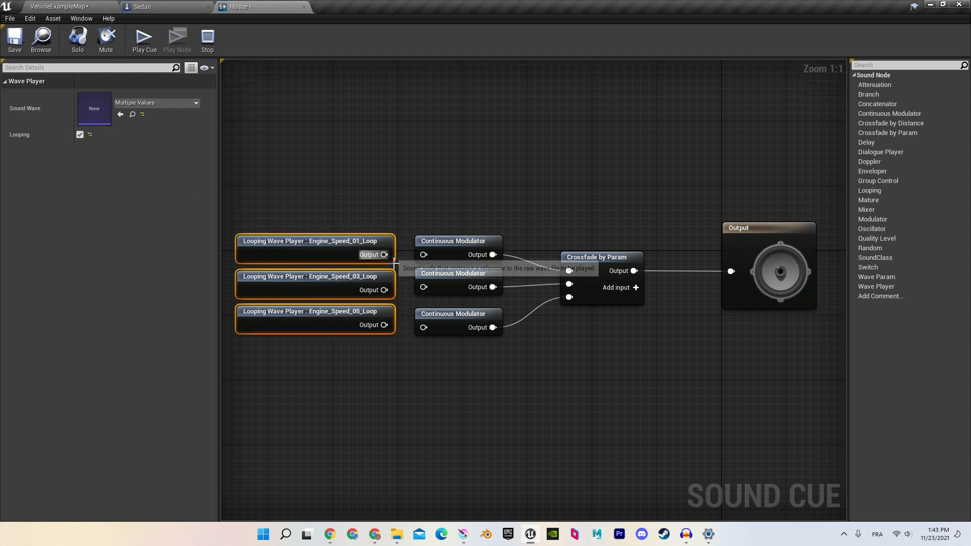
{"action": "left_click_drag", "start_coordinate": [384, 254], "coordinate": [423, 255]}
{"action": "left_click_drag", "start_coordinate": [384, 289], "coordinate": [424, 286]}
{"action": "left_click_drag", "start_coordinate": [384, 324], "coordinate": [423, 328]}
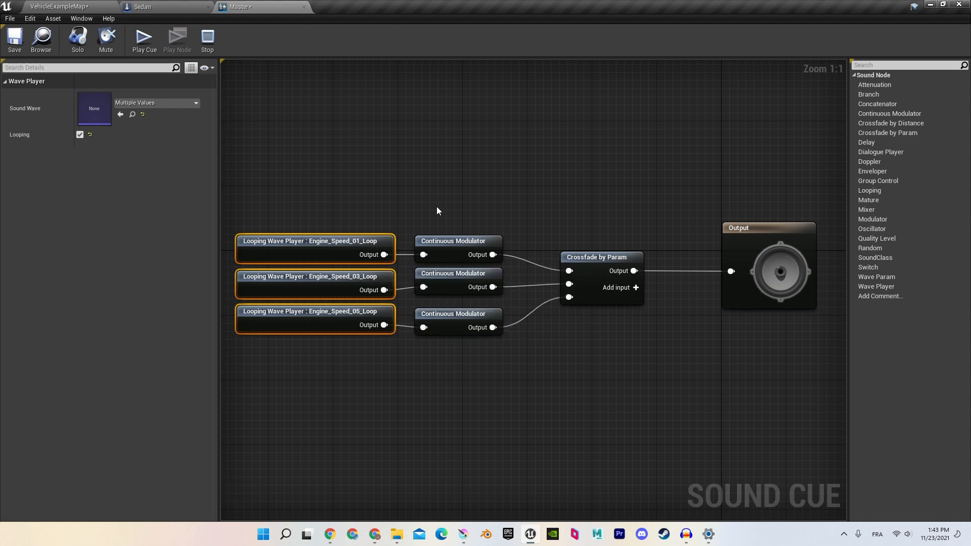
{"action": "left_click", "coordinate": [225, 205]}
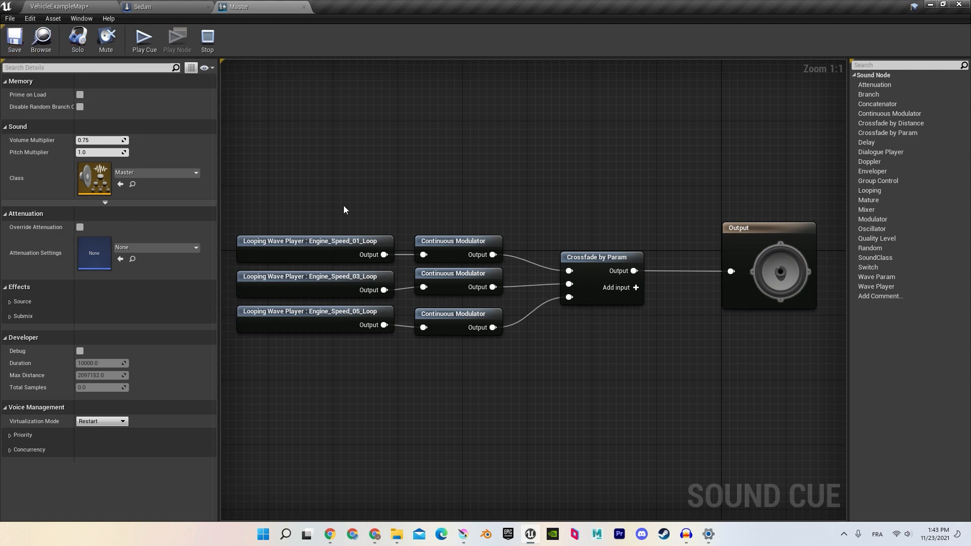
- Create a new Sound Attenuation asset named Coolsound in VehicleBP/Waves as the Master cue's attenuation settings
{"action": "left_click", "coordinate": [129, 250]}
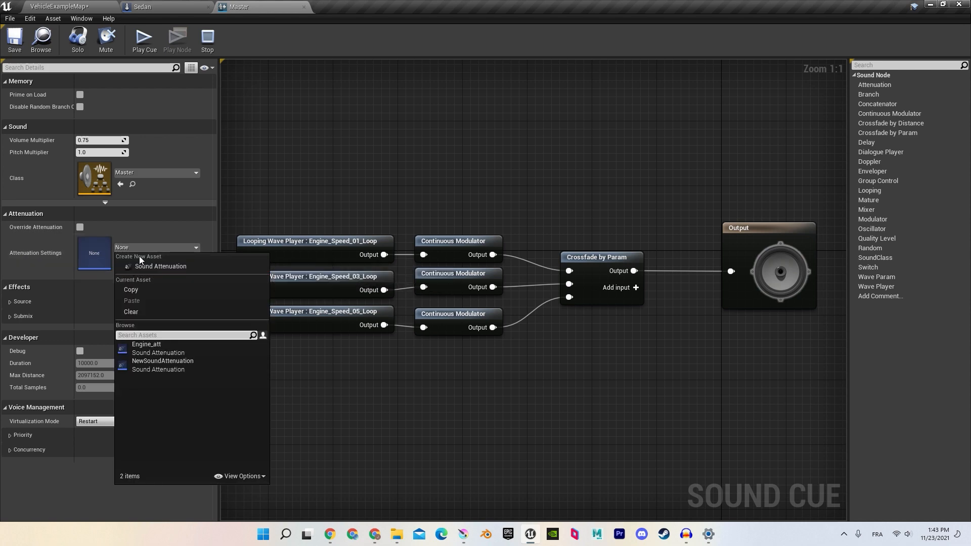
{"action": "left_click", "coordinate": [144, 266]}
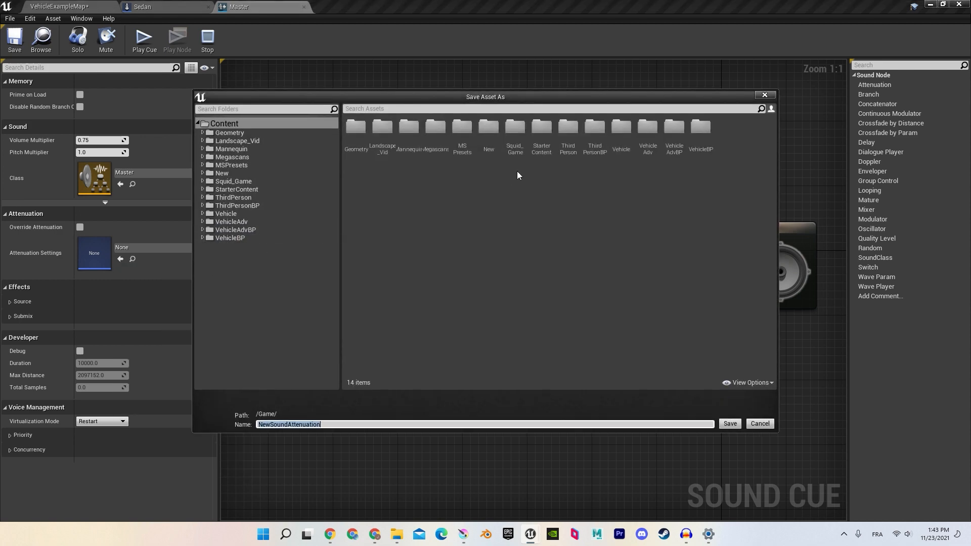
{"action": "double_click", "coordinate": [696, 143]}
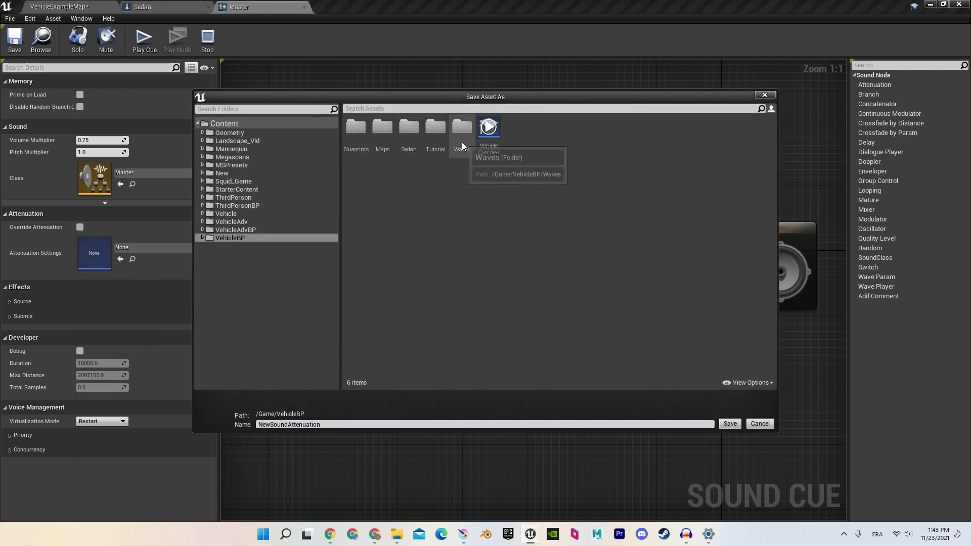
{"action": "double_click", "coordinate": [462, 142]}
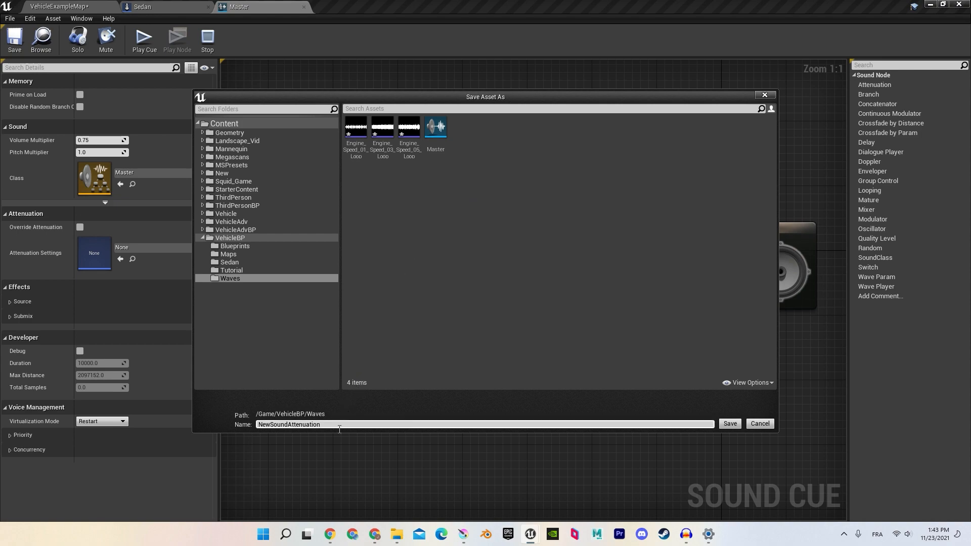
{"action": "double_click", "coordinate": [290, 424]}
{"action": "type", "text": "Coolsound"}
{"action": "left_click", "coordinate": [730, 423]}
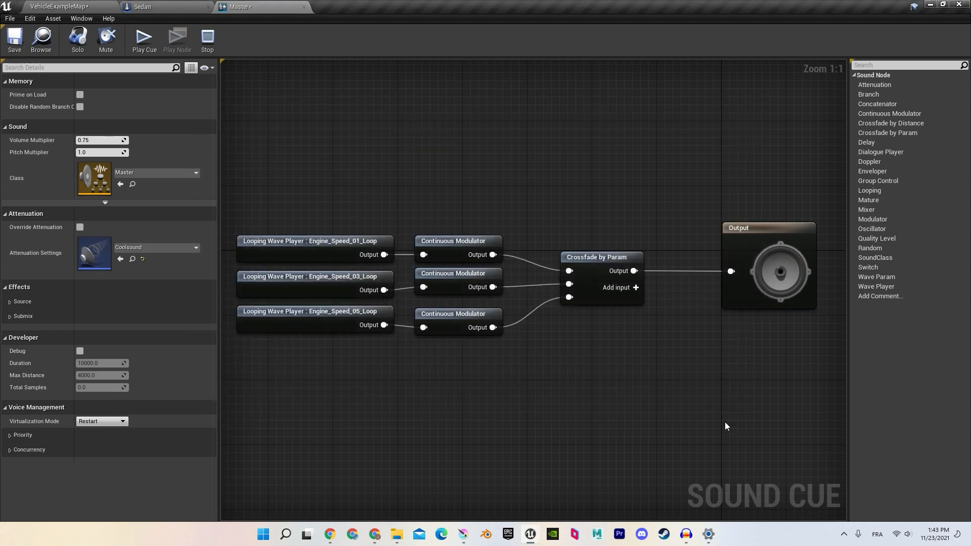
- Locate and open the Coolsound attenuation asset, set its falloff distance to 3000, and save it
{"action": "left_click", "coordinate": [133, 259]}
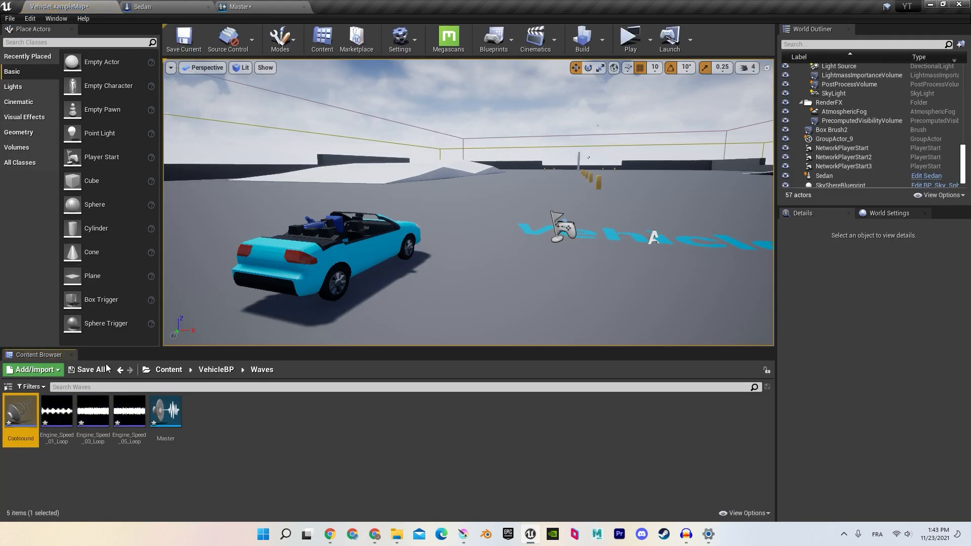
{"action": "double_click", "coordinate": [28, 423]}
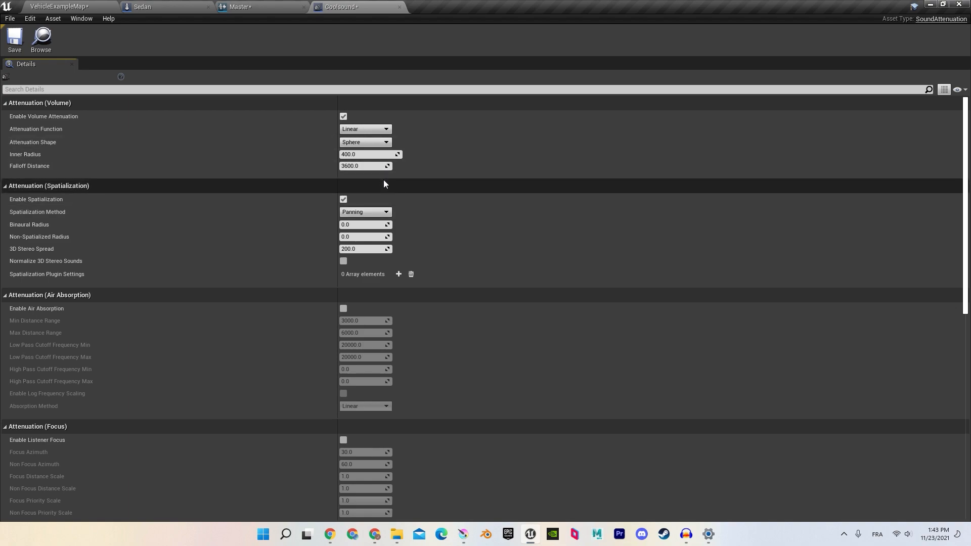
{"action": "left_click", "coordinate": [372, 167]}
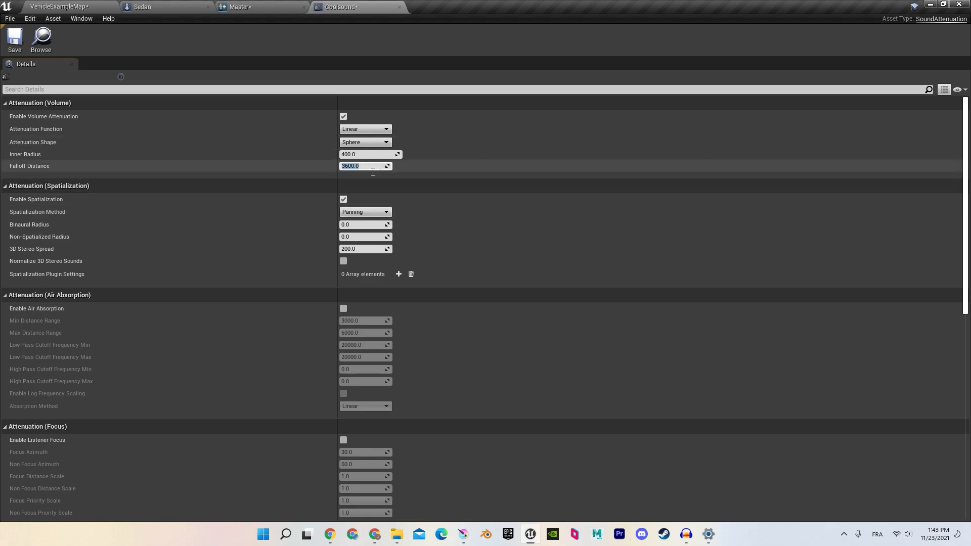
{"action": "type", "text": "3"}
{"action": "left_click", "coordinate": [452, 145]}
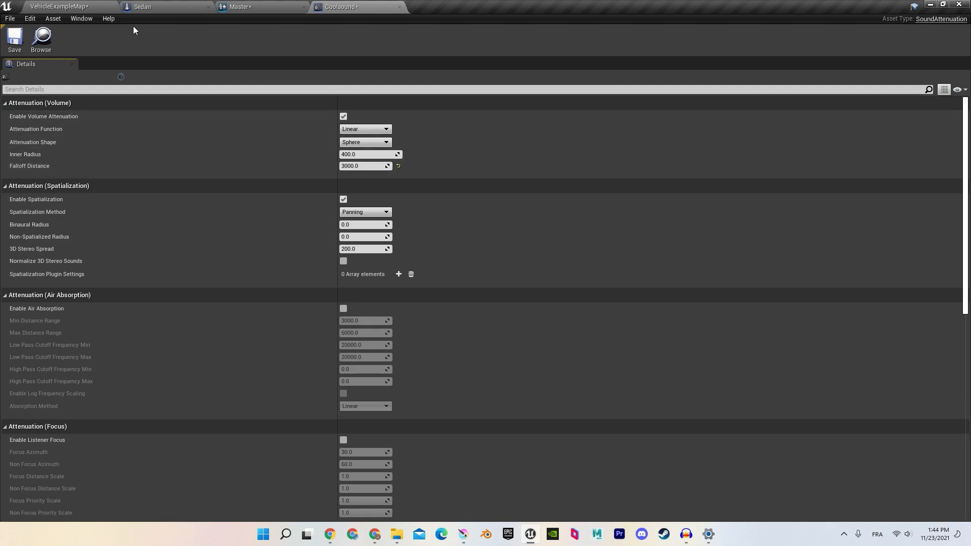
{"action": "left_click", "coordinate": [19, 41]}
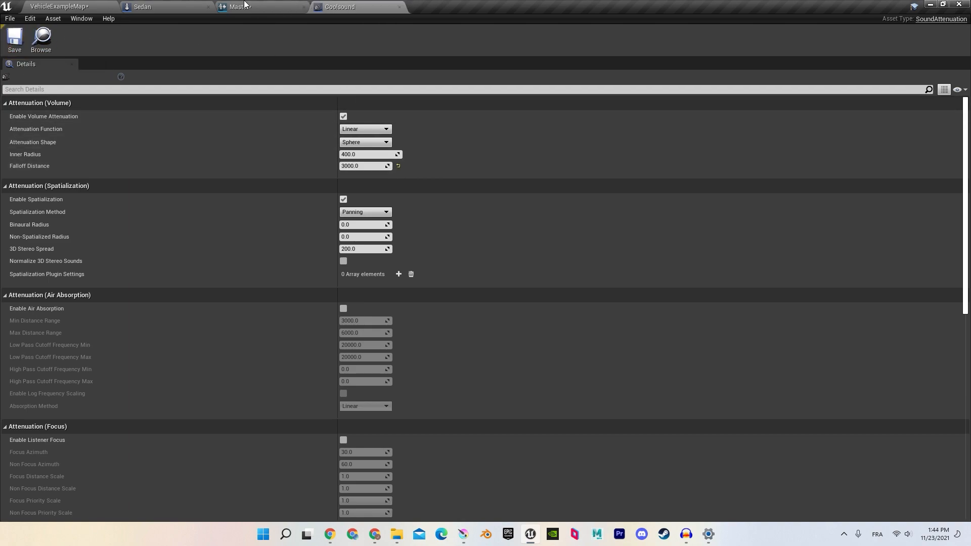
- Add an Audio Curve Source component under the Mesh in the Sedan blueprint, keeping its default name
{"action": "left_click", "coordinate": [175, 7]}
{"action": "left_click", "coordinate": [161, 64]}
{"action": "mouse_move", "coordinate": [561, 203]}
{"action": "left_mouse_down", "text": "alt"}
{"action": "mouse_move", "coordinate": [600, 217]}
{"action": "mouse_move", "coordinate": [496, 227]}
{"action": "mouse_move", "coordinate": [505, 112]}
{"action": "mouse_move", "coordinate": [496, 157]}
{"action": "mouse_move", "coordinate": [455, 227]}
{"action": "mouse_move", "coordinate": [415, 222]}
{"action": "mouse_move", "coordinate": [410, 187]}
{"action": "mouse_move", "coordinate": [552, 204]}
{"action": "left_mouse_up", "text": "alt"}
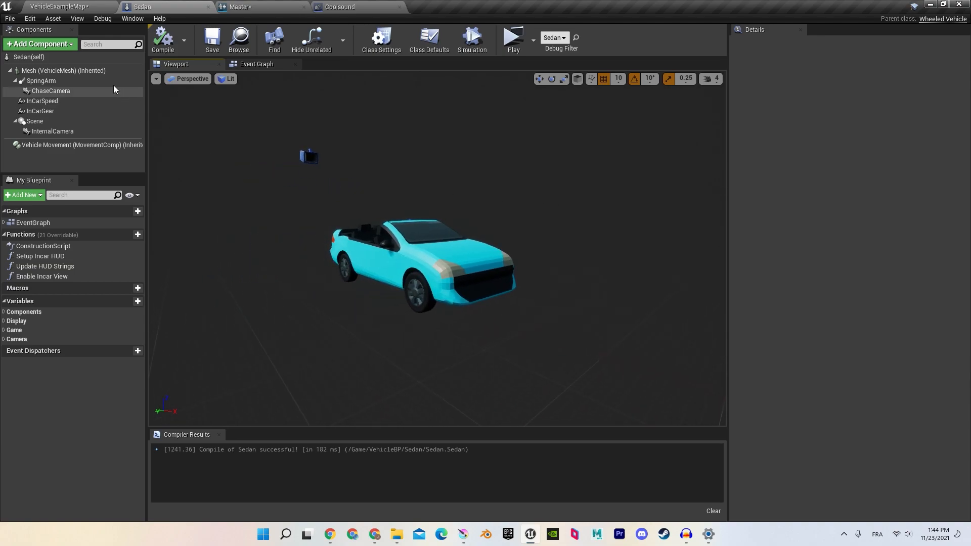
{"action": "left_click", "coordinate": [78, 71]}
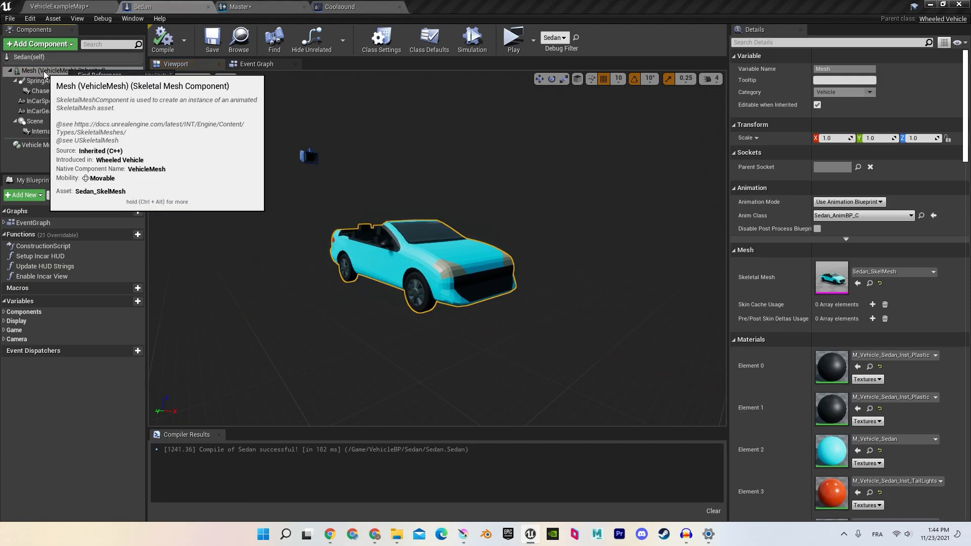
{"action": "left_click", "coordinate": [65, 44]}
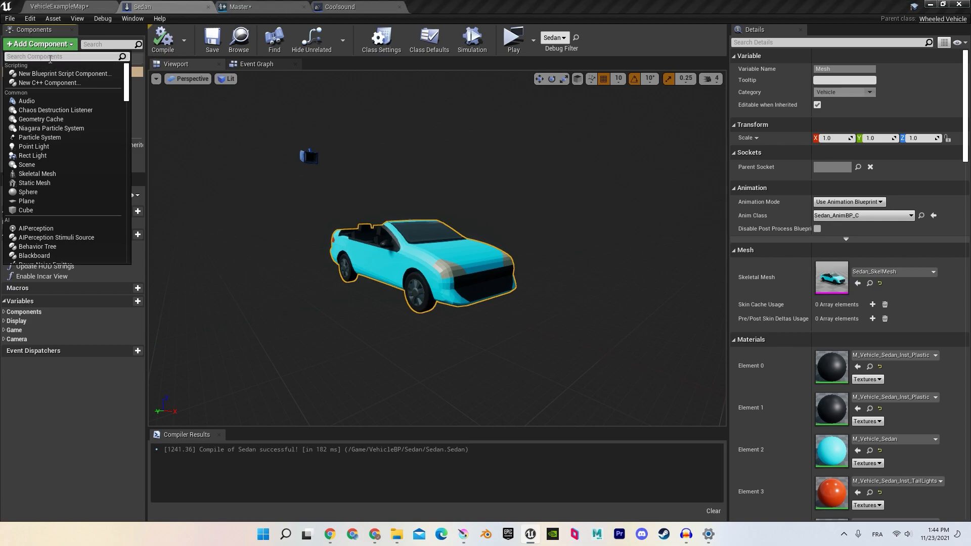
{"action": "type", "text": "sou"}
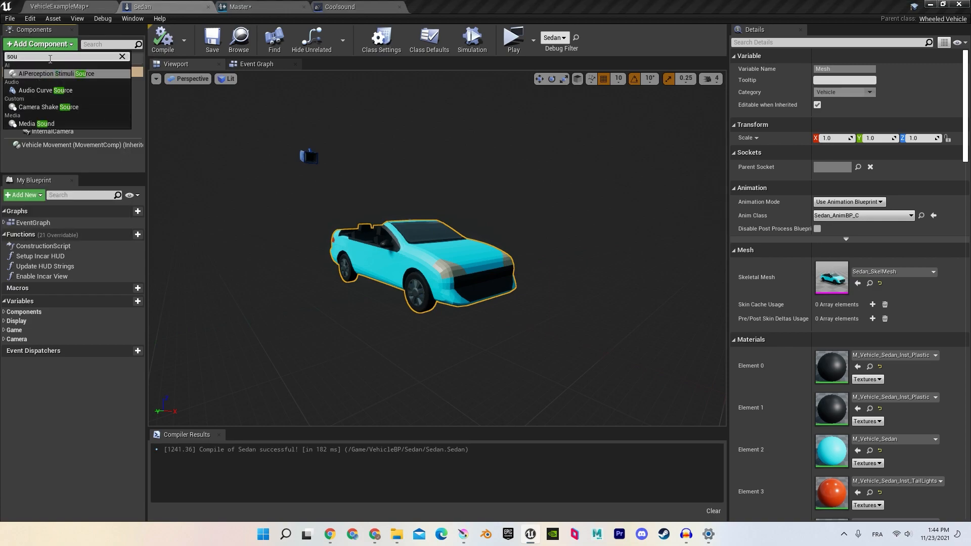
{"action": "left_click", "coordinate": [37, 90]}
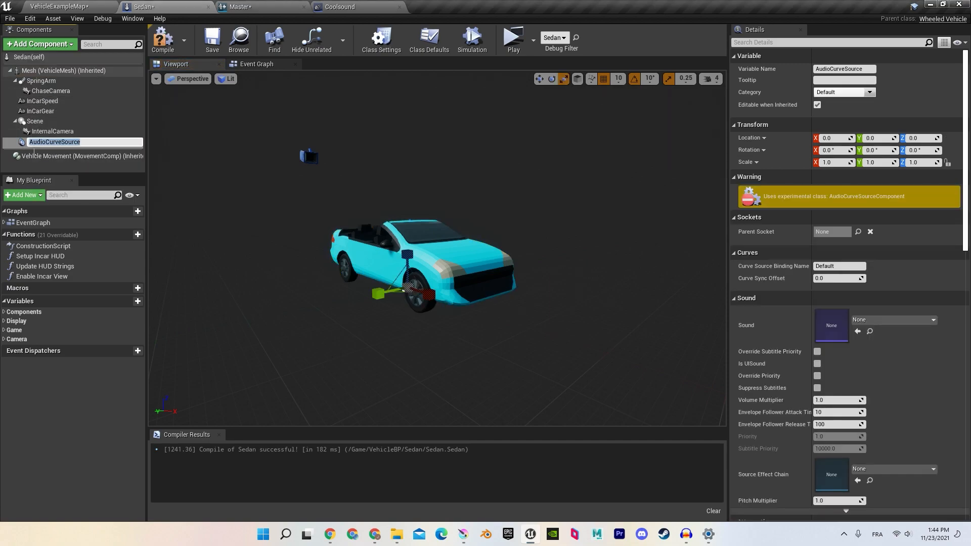
{"action": "key", "text": "Return"}
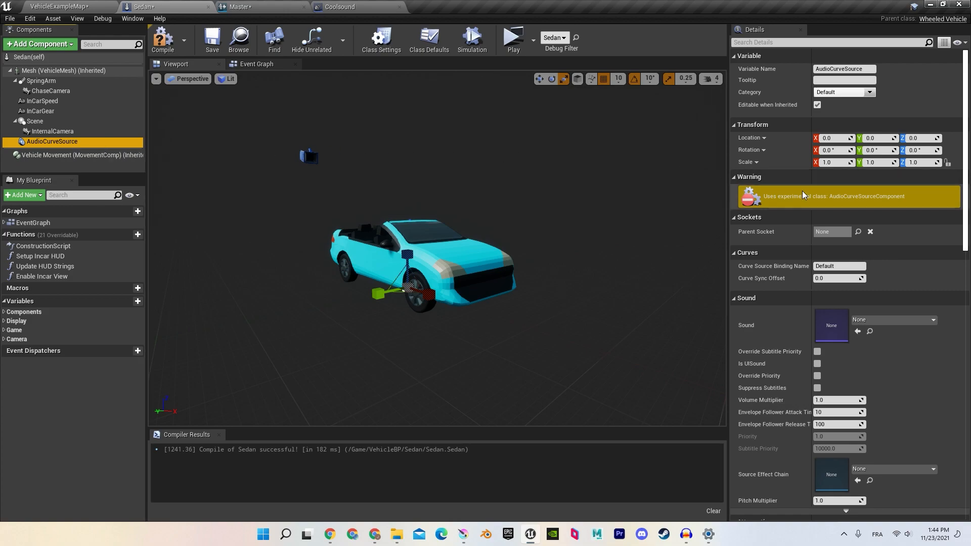
- Assign the Master sound cue as the AudioCurveSource component's sound and view its range around the car
{"action": "mouse_move", "coordinate": [801, 205]}
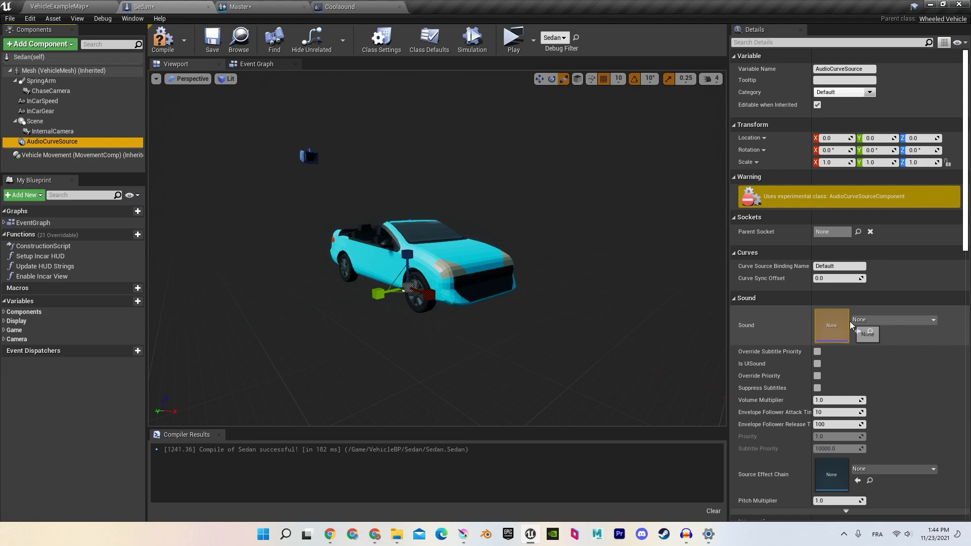
{"action": "left_click", "coordinate": [878, 321]}
{"action": "left_click", "coordinate": [877, 320]}
{"action": "left_click", "coordinate": [259, 6]}
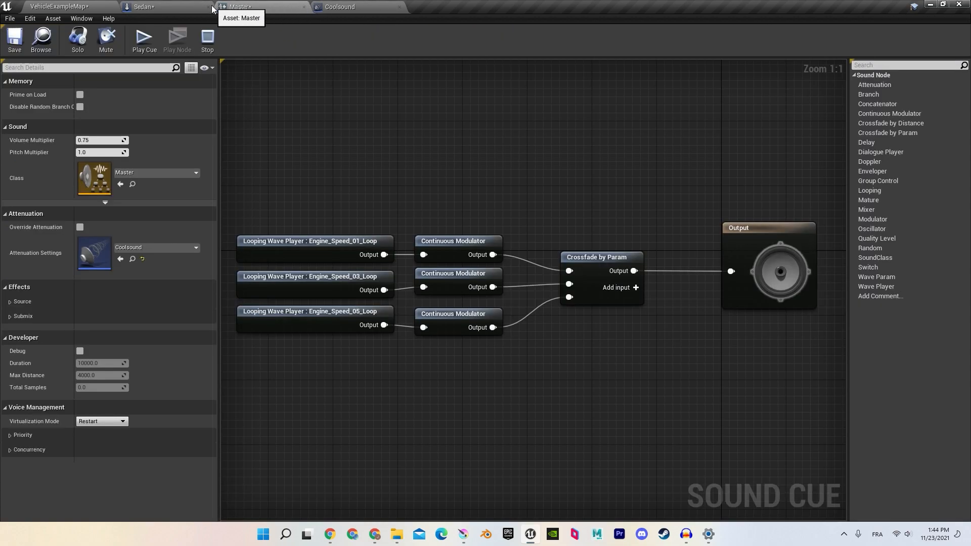
{"action": "left_click", "coordinate": [188, 6]}
{"action": "left_click", "coordinate": [869, 319]}
{"action": "type", "text": "master"}
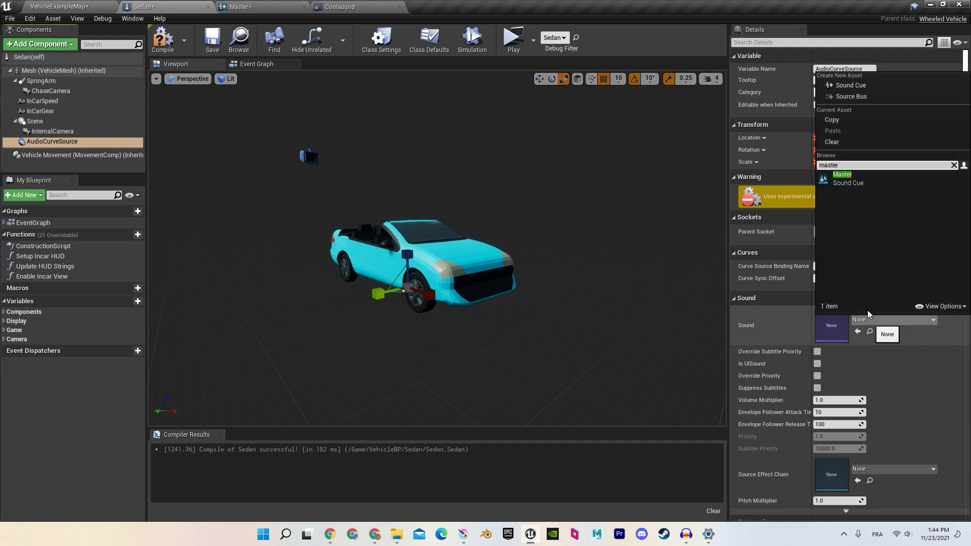
{"action": "left_click", "coordinate": [858, 183]}
{"action": "right_click_drag", "start_coordinate": [557, 263], "coordinate": [496, 253]}
{"action": "right_click_drag", "start_coordinate": [199, 120], "coordinate": [279, 197]}
{"action": "right_click_drag", "start_coordinate": [508, 236], "coordinate": [509, 235]}
{"action": "right_click_drag", "start_coordinate": [655, 342], "coordinate": [654, 343]}
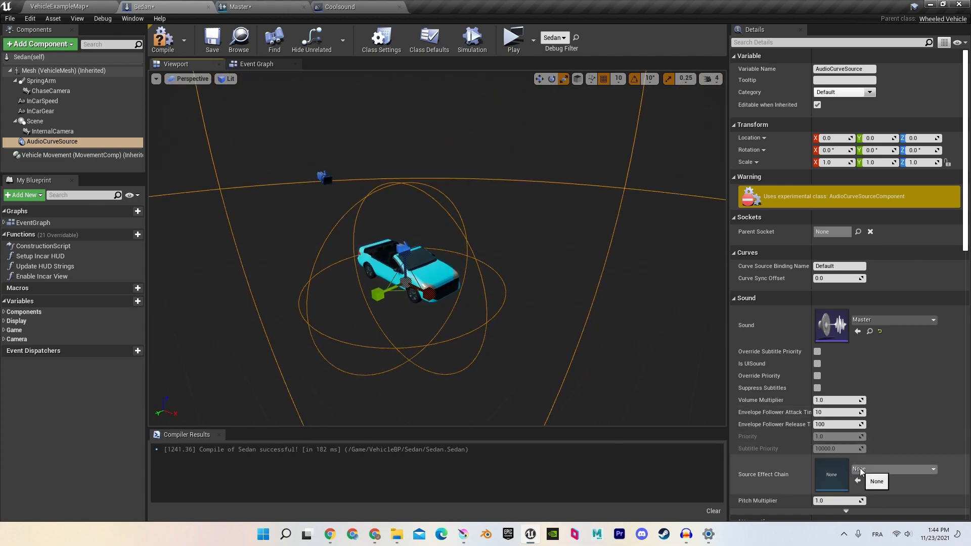
- Set the AudioCurveSource component's attenuation settings to Coolsound and compile the Sedan blueprint
{"action": "left_click", "coordinate": [880, 469]}
{"action": "scroll", "coordinate": [879, 473], "scroll_direction": "down", "scroll_amount": 5}
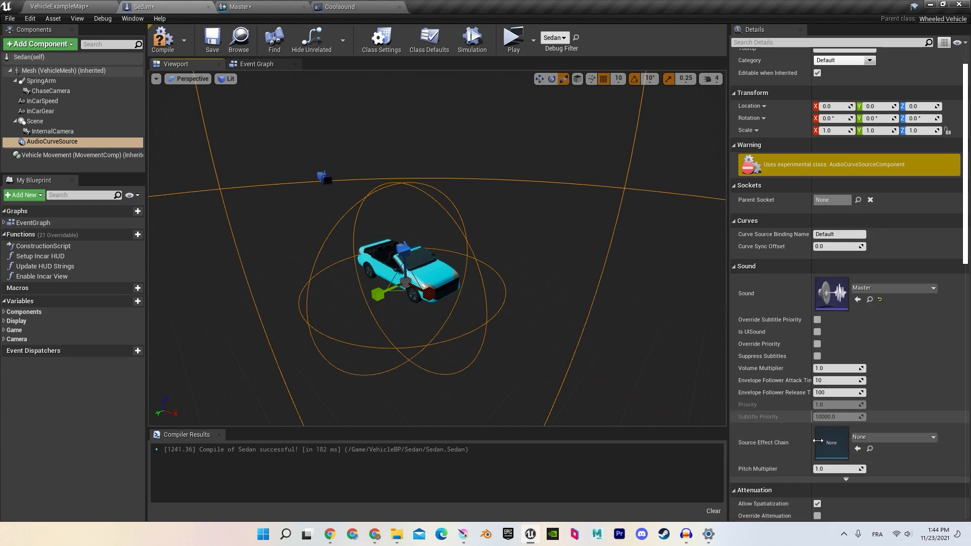
{"action": "scroll", "coordinate": [763, 459], "scroll_direction": "down", "scroll_amount": 2}
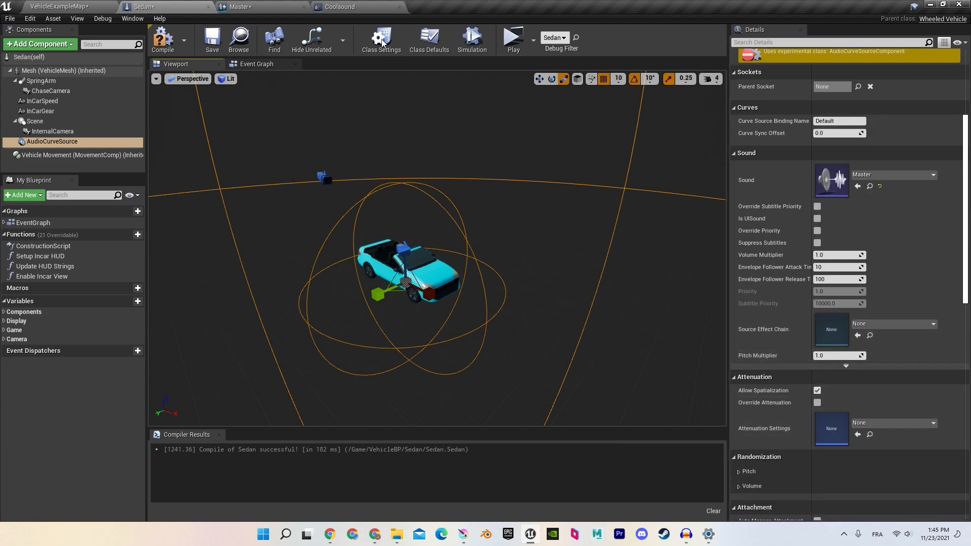
{"action": "left_click", "coordinate": [891, 422]}
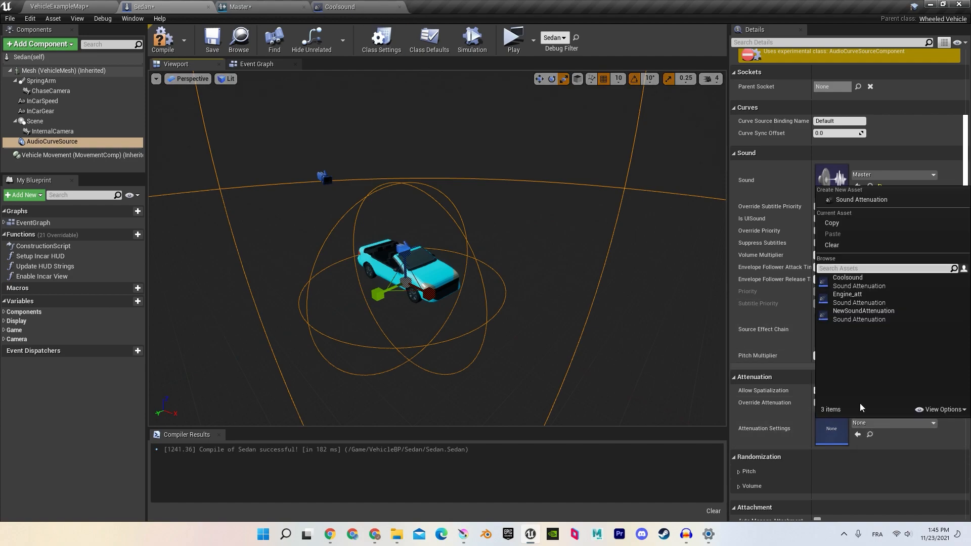
{"action": "left_click", "coordinate": [851, 284]}
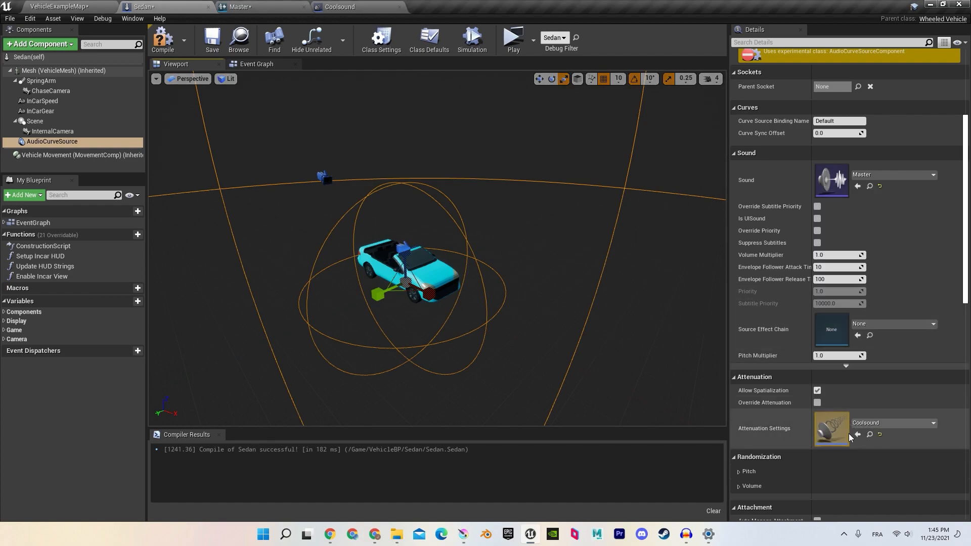
{"action": "left_click", "coordinate": [163, 39]}
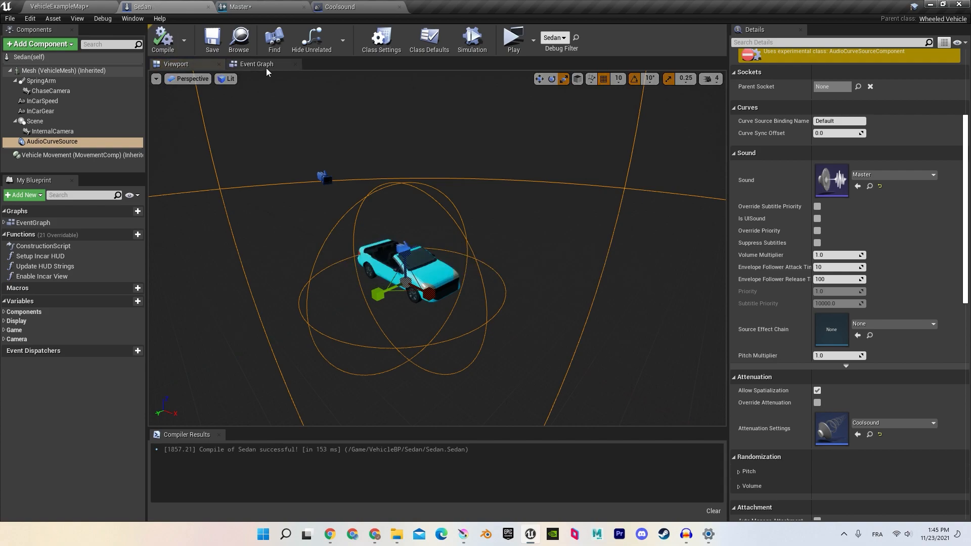
- Locate the Event Tick node in the Sedan blueprint's event graph
{"action": "left_click", "coordinate": [257, 64]}
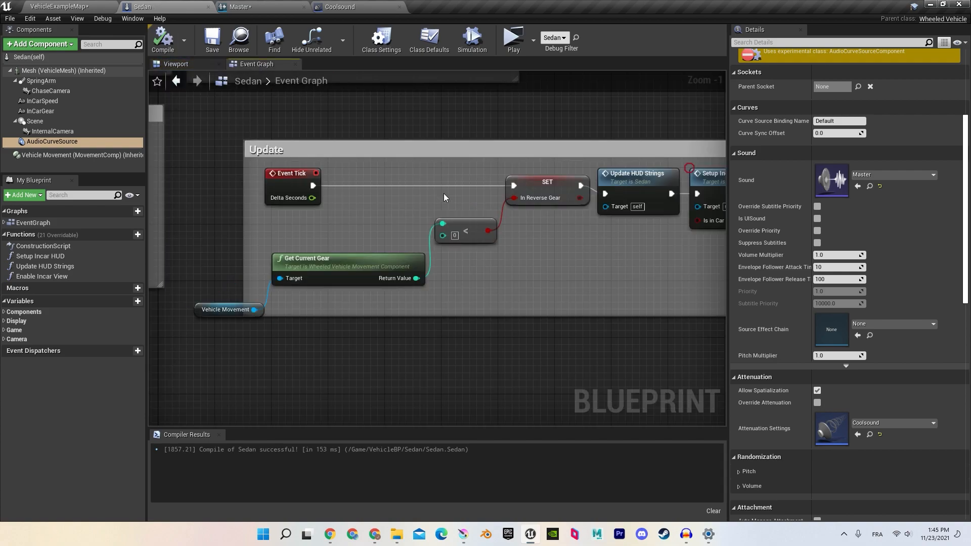
{"action": "right_click_drag", "start_coordinate": [379, 216], "coordinate": [402, 200]}
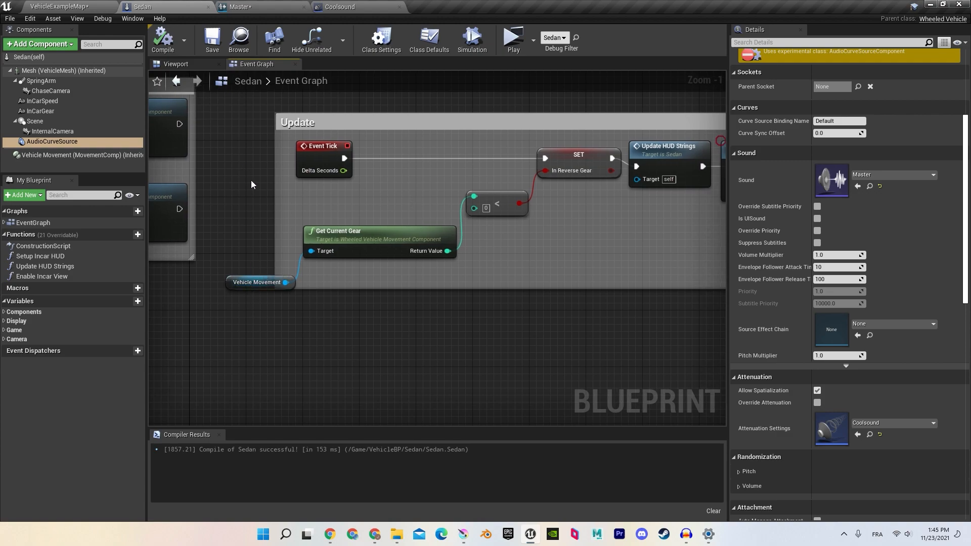
{"action": "scroll", "coordinate": [329, 208], "scroll_direction": "down", "scroll_amount": 7}
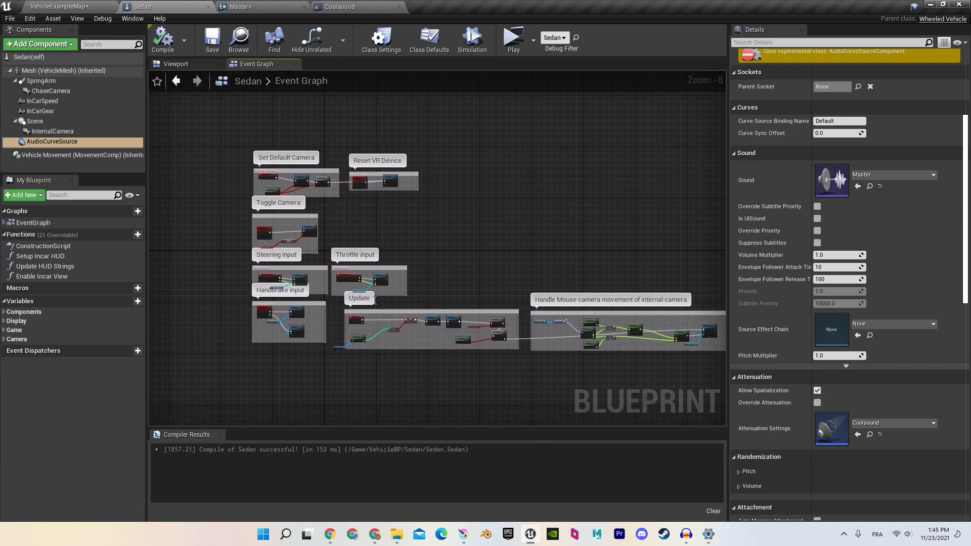
{"action": "scroll", "coordinate": [344, 182], "scroll_direction": "up", "scroll_amount": 1}
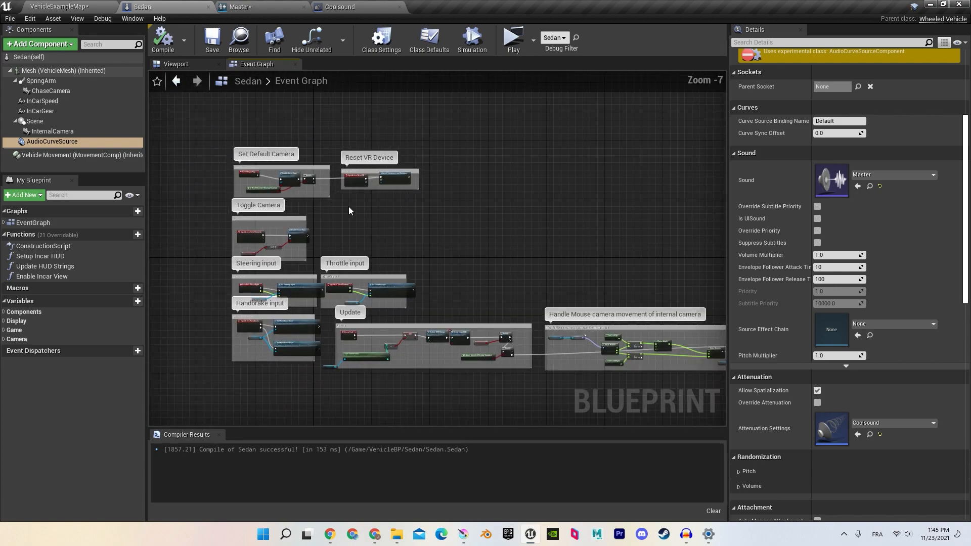
{"action": "right_click", "coordinate": [455, 240]}
{"action": "type", "text": "e"}
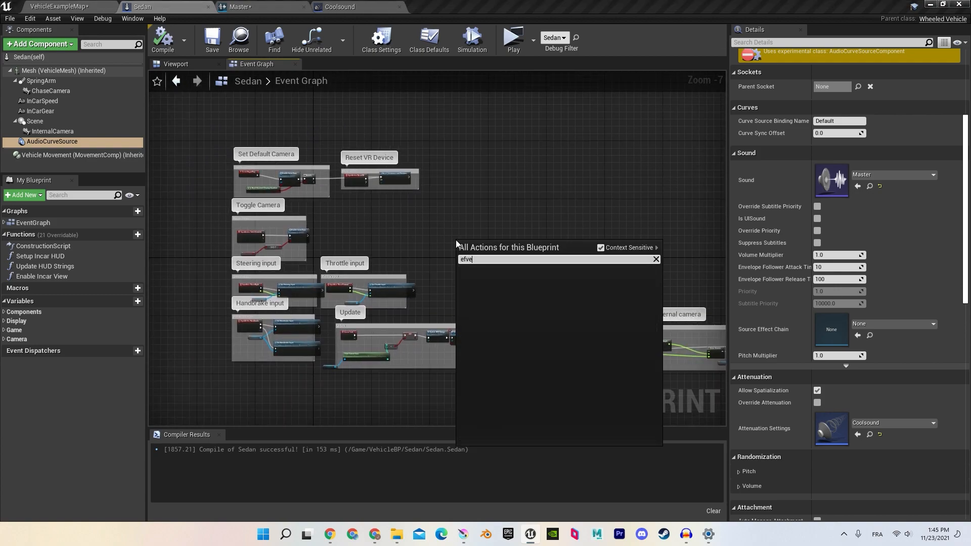
{"action": "type", "text": "vent"}
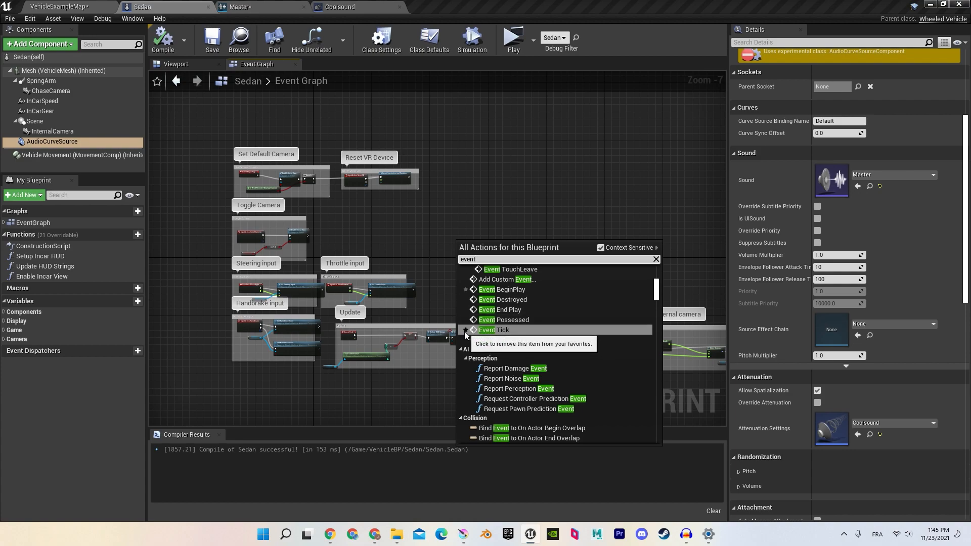
{"action": "left_click", "coordinate": [490, 330]}
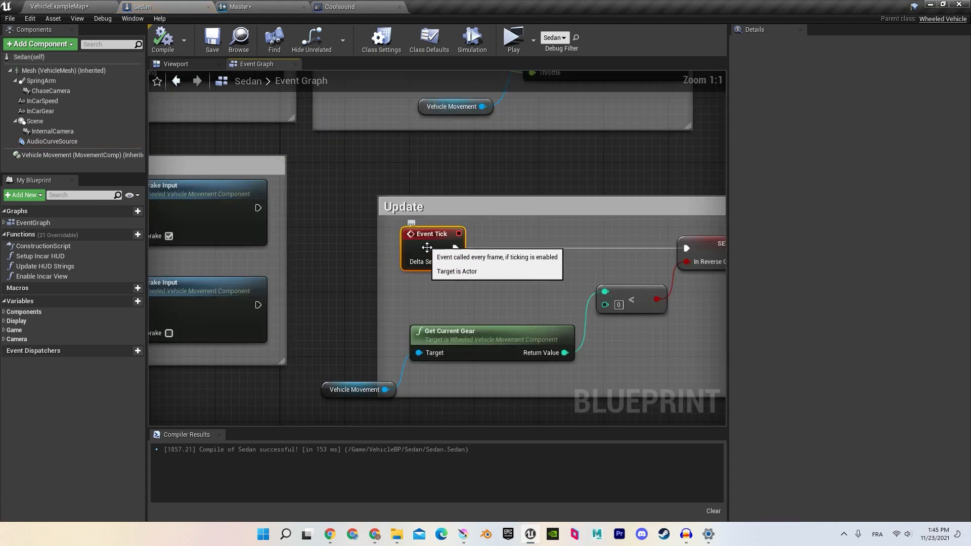
- Insert a Sequence node between Event Tick and the SET In Reverse Gear node, aligned beside Event Tick
{"action": "right_click_drag", "start_coordinate": [489, 291], "coordinate": [447, 238]}
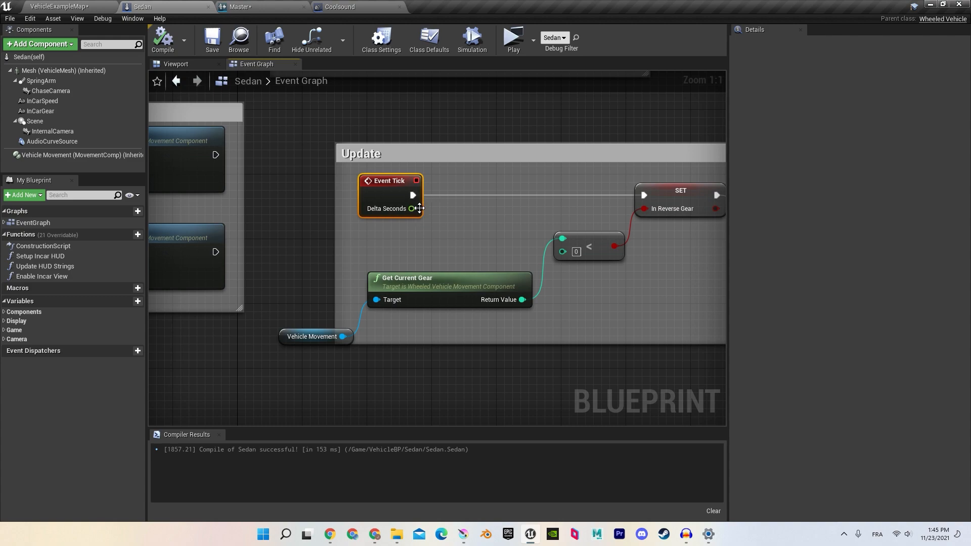
{"action": "left_click_drag", "start_coordinate": [414, 197], "coordinate": [448, 195]}
{"action": "type", "text": "sequ"}
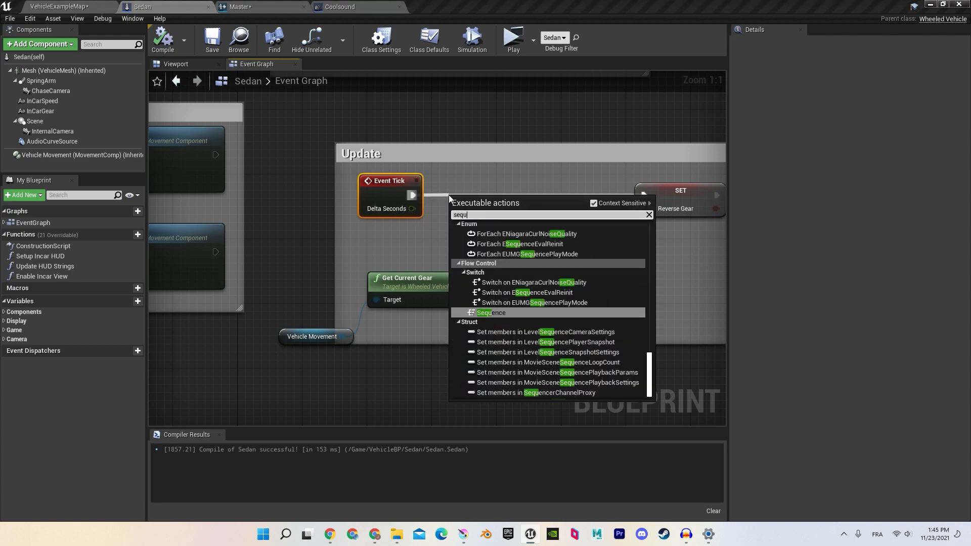
{"action": "type", "text": "e"}
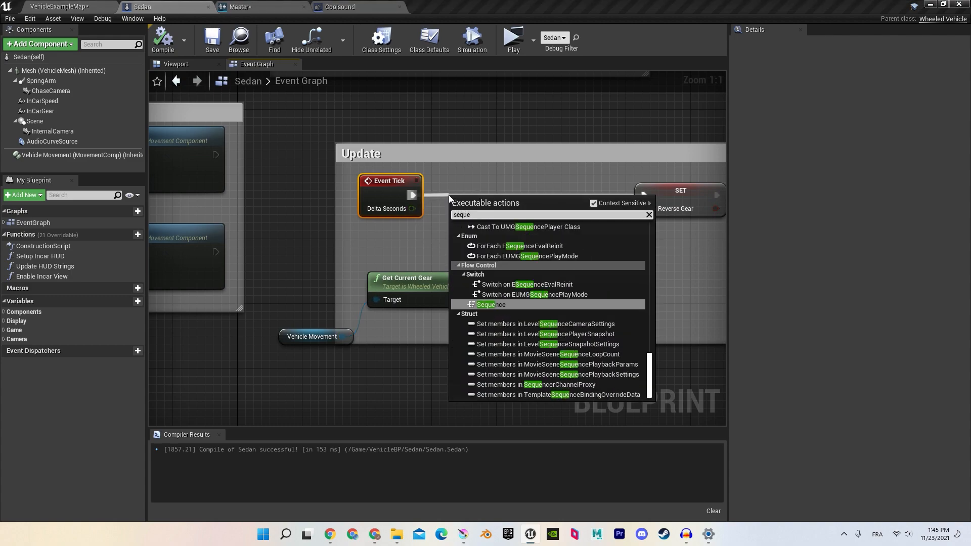
{"action": "left_click", "coordinate": [484, 305]}
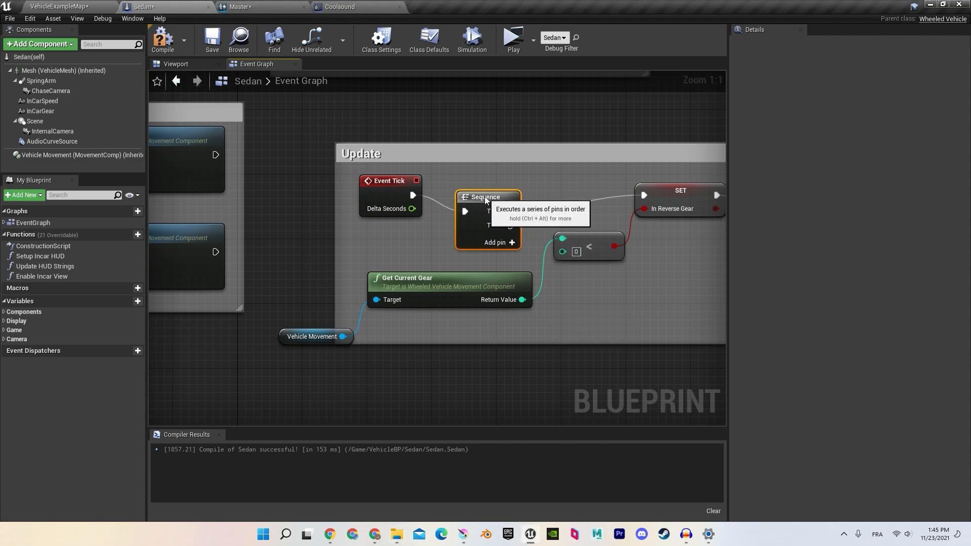
{"action": "left_click_drag", "start_coordinate": [484, 196], "coordinate": [479, 187]}
{"action": "right_click_drag", "start_coordinate": [602, 315], "coordinate": [576, 281]}
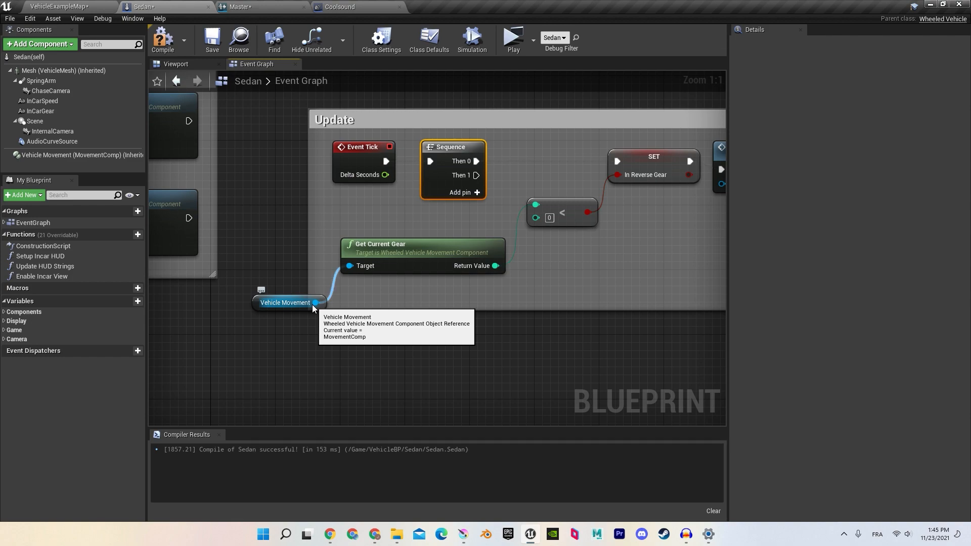
- Add a Get Forward Speed node from the Vehicle Movement reference and align it below Get Current Gear
{"action": "left_click_drag", "start_coordinate": [312, 304], "coordinate": [366, 339]}
{"action": "type", "text": "get for"}
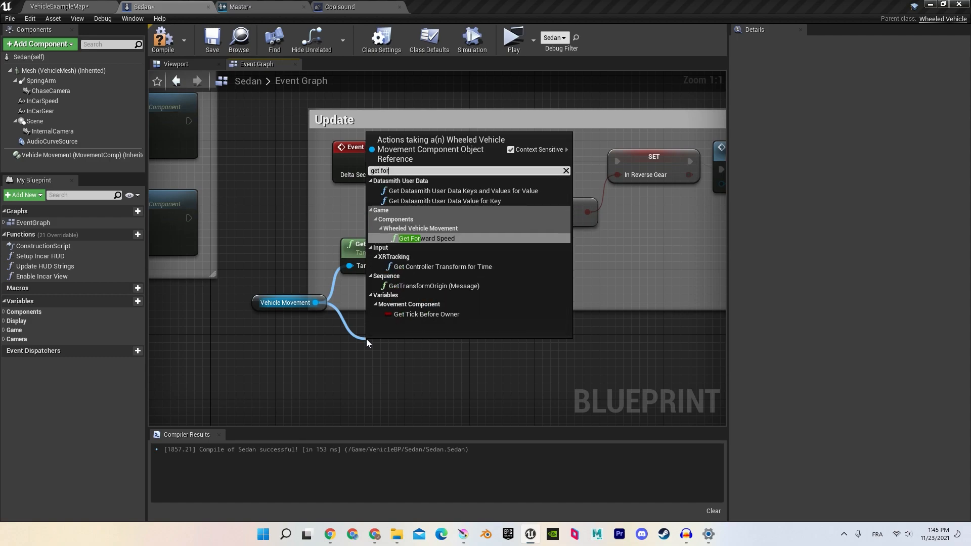
{"action": "key", "text": "Return"}
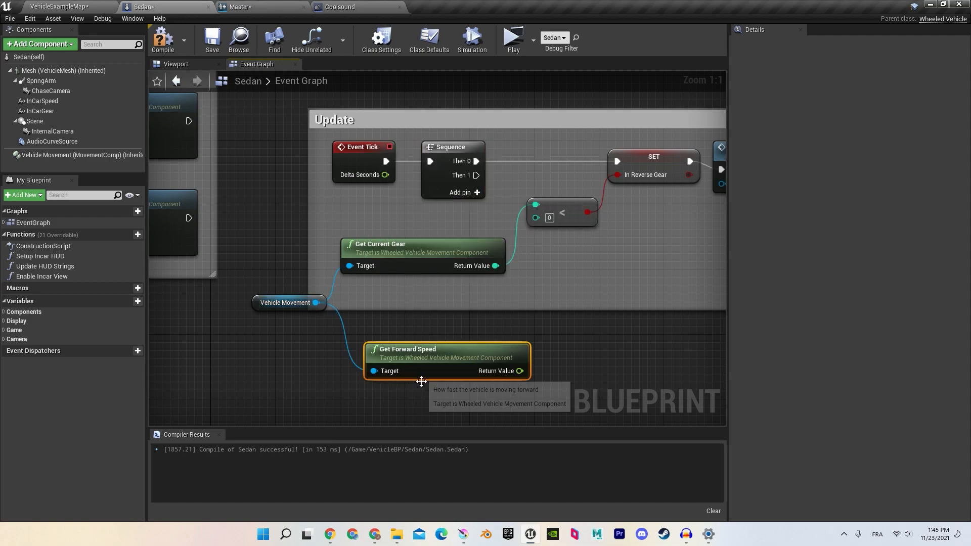
{"action": "left_click_drag", "start_coordinate": [416, 362], "coordinate": [389, 342]}
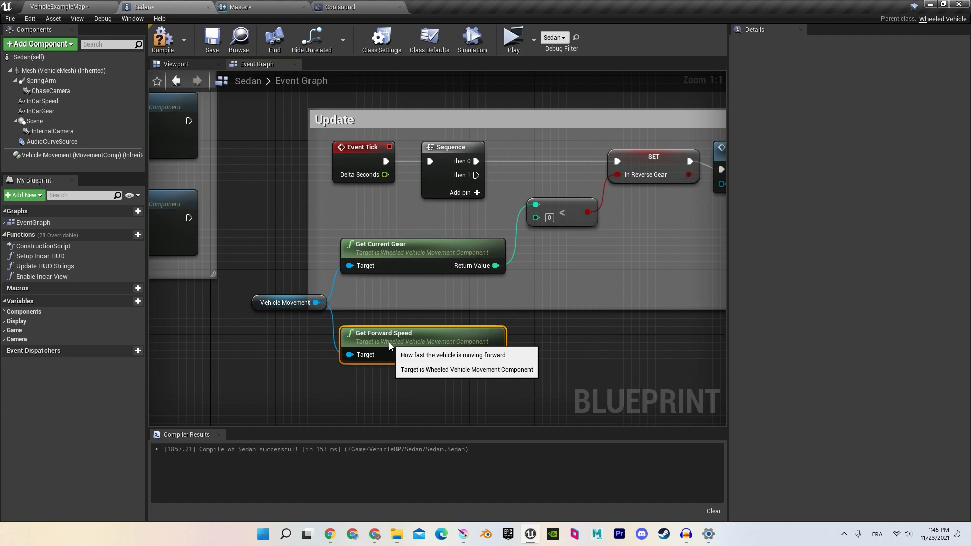
- Connect an Absolute (float) node to Get Forward Speed's return value and place it just beside that node
{"action": "right_click_drag", "start_coordinate": [539, 351], "coordinate": [412, 327]}
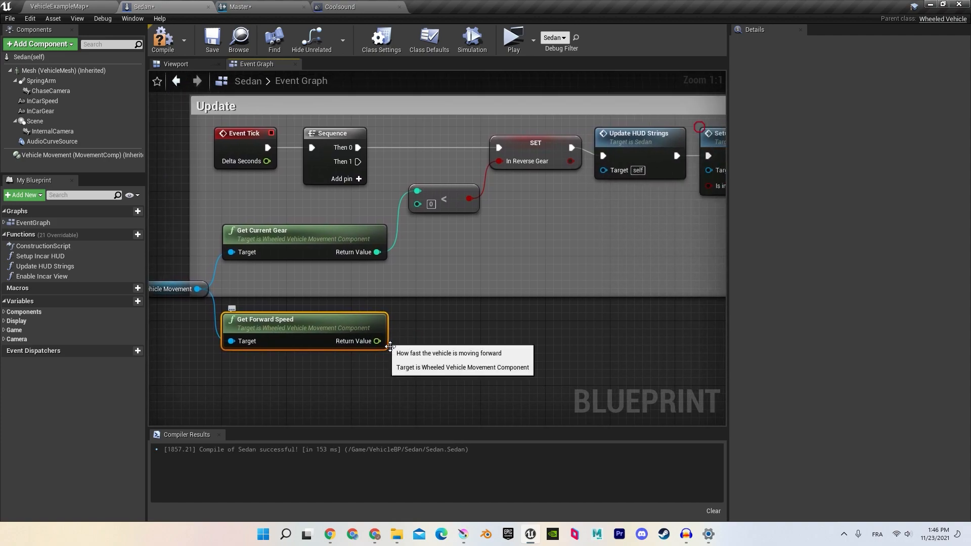
{"action": "left_click_drag", "start_coordinate": [381, 342], "coordinate": [429, 346]}
{"action": "type", "text": "abs"}
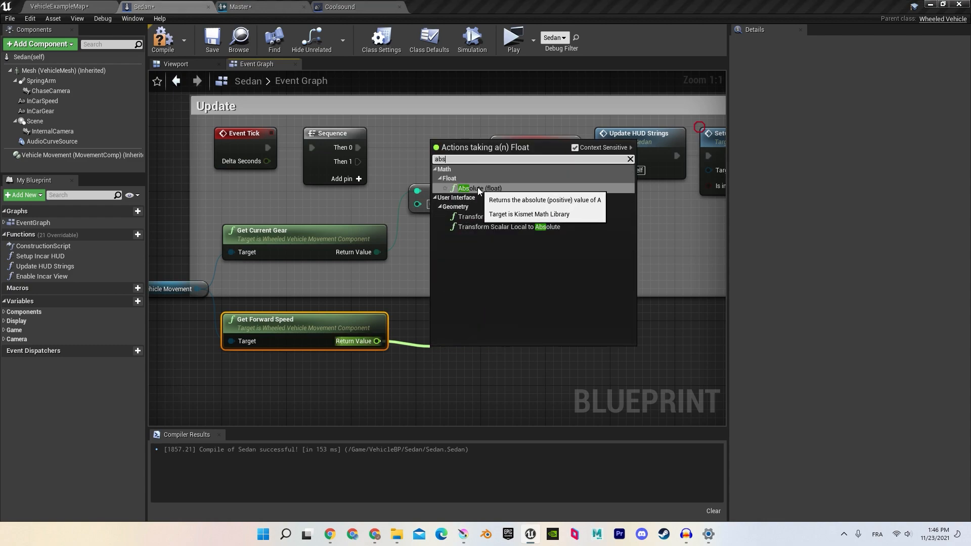
{"action": "left_click", "coordinate": [497, 189]}
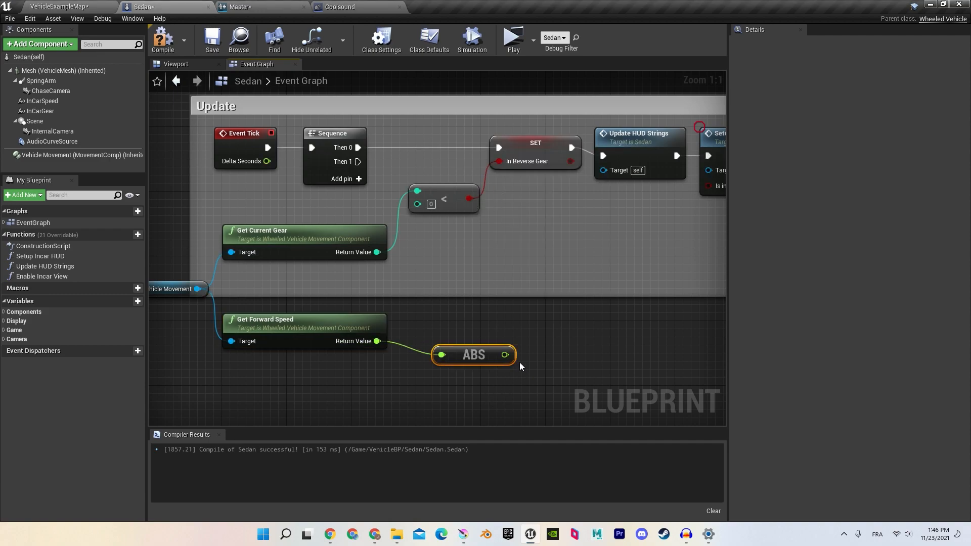
{"action": "left_click_drag", "start_coordinate": [489, 359], "coordinate": [481, 358]}
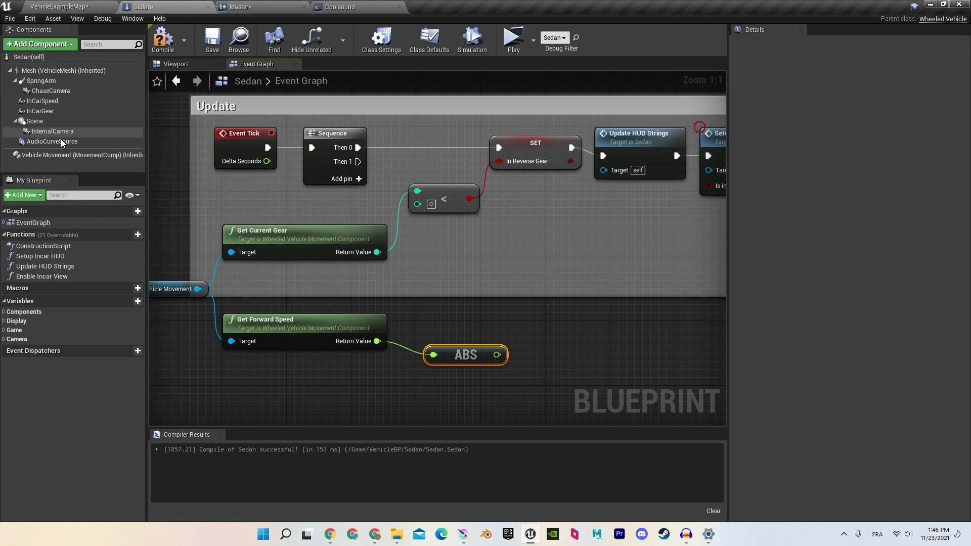
- Add a Set Float Parameter node from an Audio Curve Source reference and place it beside the ABS node
{"action": "left_click_drag", "start_coordinate": [56, 141], "coordinate": [390, 395]}
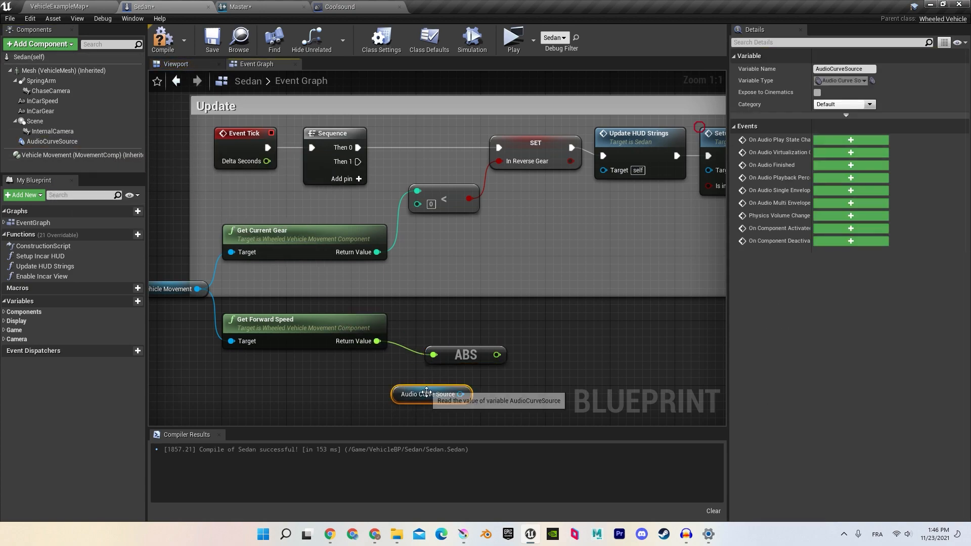
{"action": "left_click_drag", "start_coordinate": [460, 394], "coordinate": [560, 378]}
{"action": "type", "text": "set floa"}
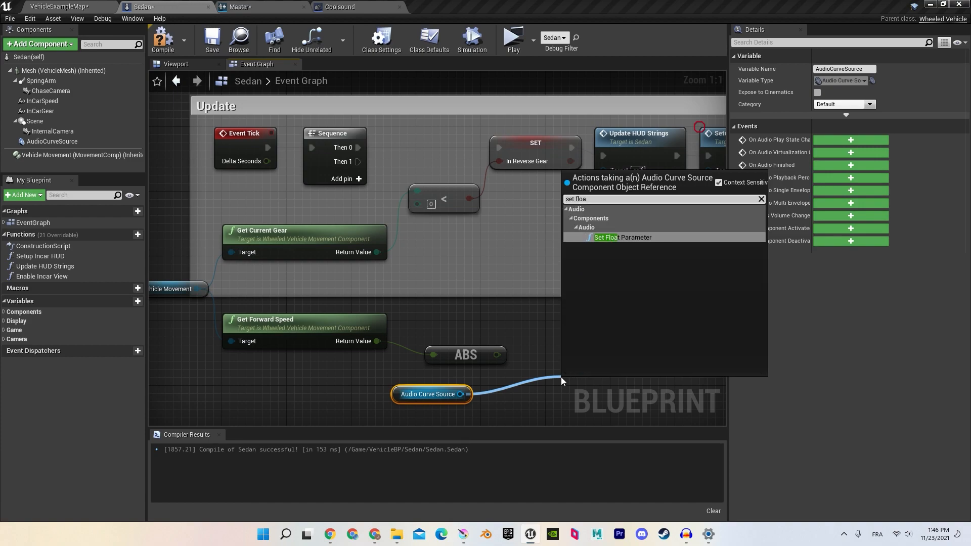
{"action": "left_click", "coordinate": [615, 236]}
{"action": "left_click_drag", "start_coordinate": [622, 380], "coordinate": [606, 307]}
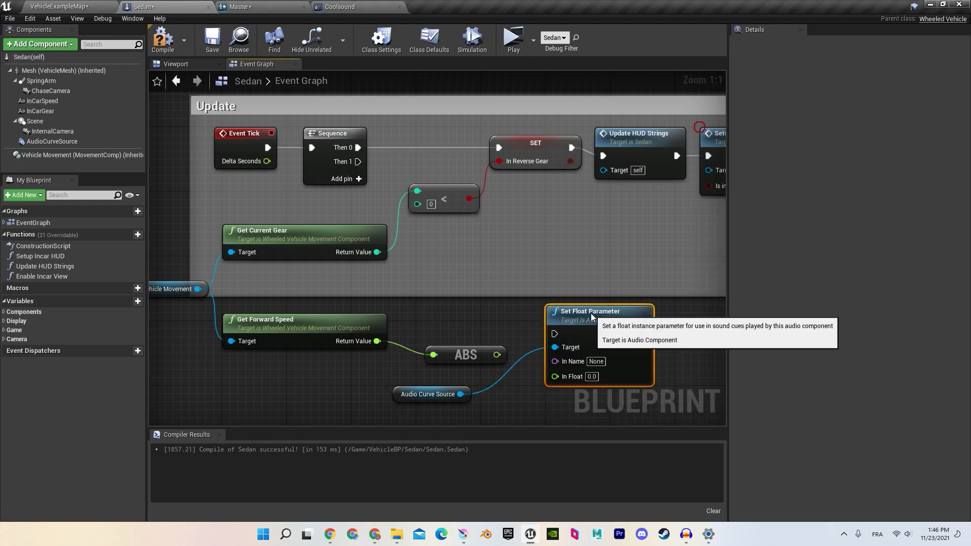
- Connect the ABS output to In Float and the Sequence's Then 1 to Set Float Parameter, then compile the Sedan blueprint
{"action": "left_click_drag", "start_coordinate": [497, 355], "coordinate": [555, 376]}
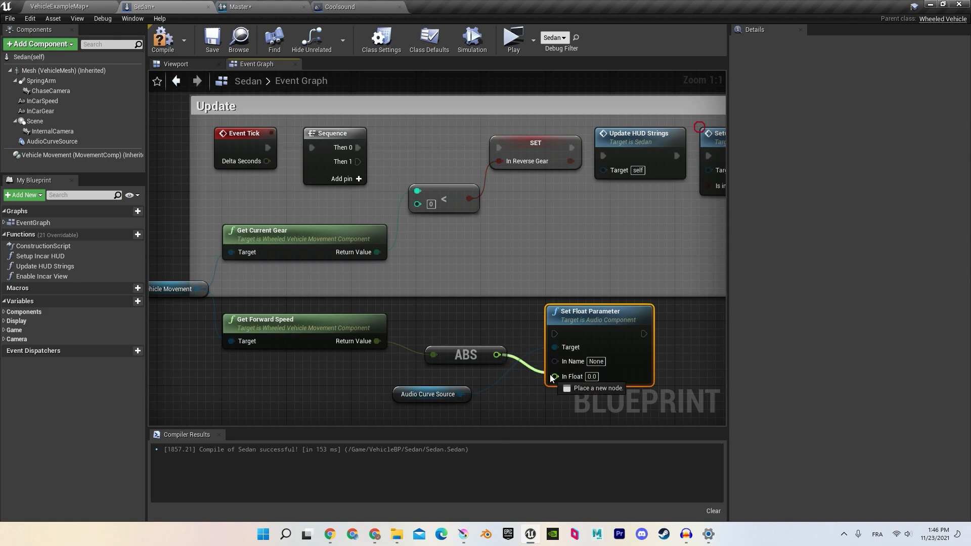
{"action": "left_click_drag", "start_coordinate": [555, 334], "coordinate": [354, 161]}
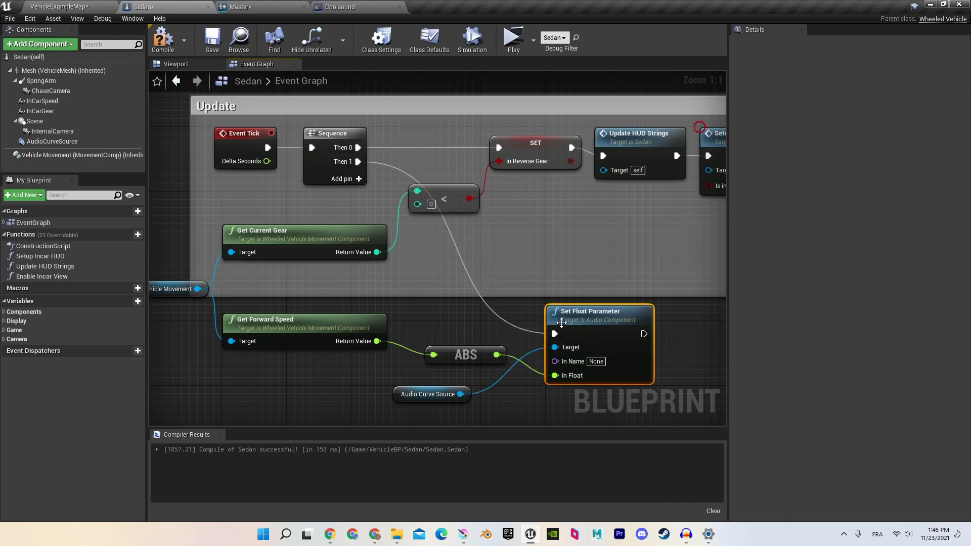
{"action": "right_click_drag", "start_coordinate": [481, 298], "coordinate": [492, 274]}
{"action": "left_click", "coordinate": [163, 43]}
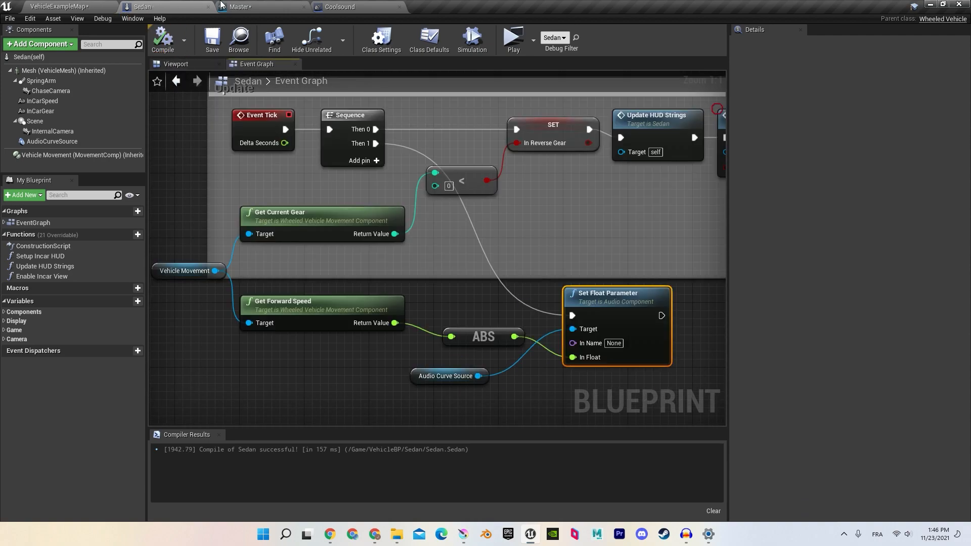
- Save the Master sound cue and playtest VehicleExampleMap by driving the car forward, ending the preview after the test
{"action": "left_click", "coordinate": [214, 6]}
{"action": "left_click", "coordinate": [11, 51]}
{"action": "left_click", "coordinate": [59, 7]}
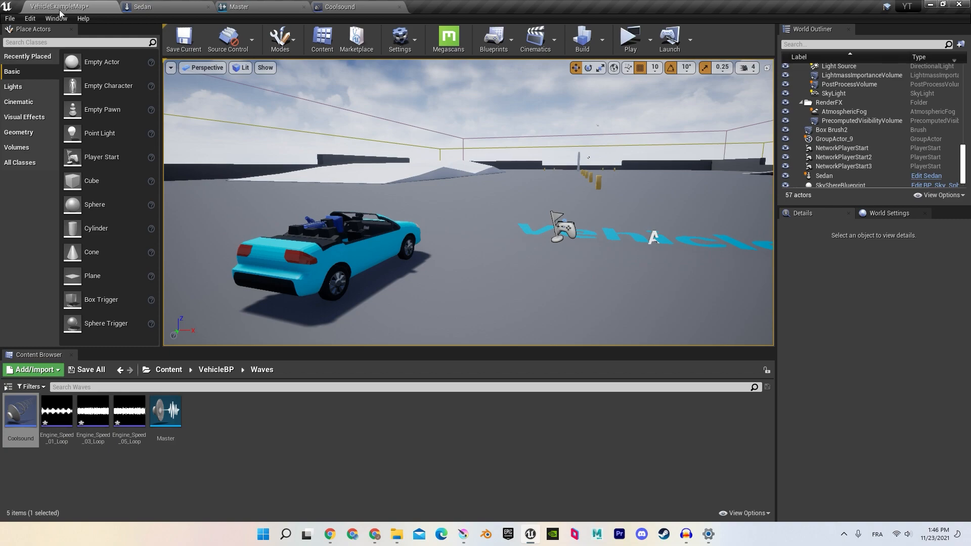
{"action": "left_click", "coordinate": [621, 46]}
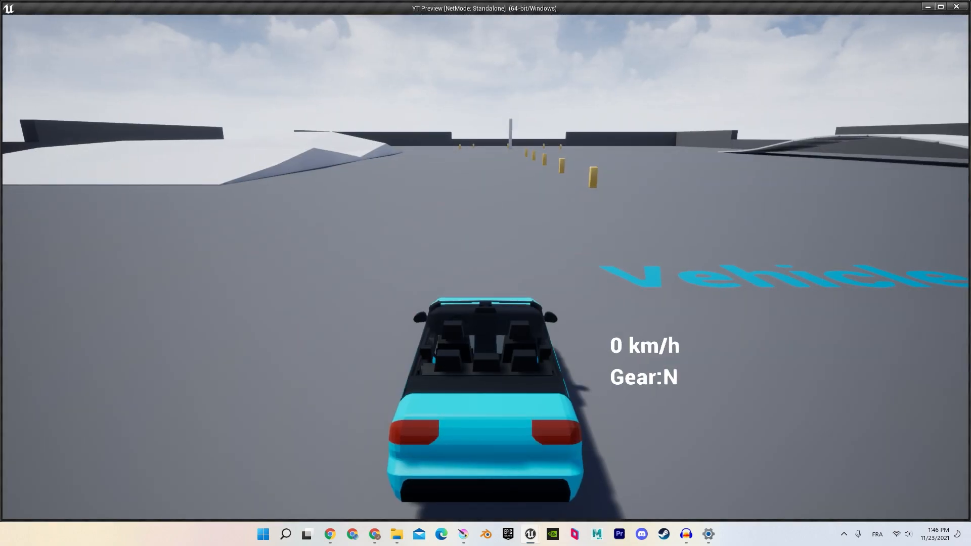
{"action": "key", "text": "w"}
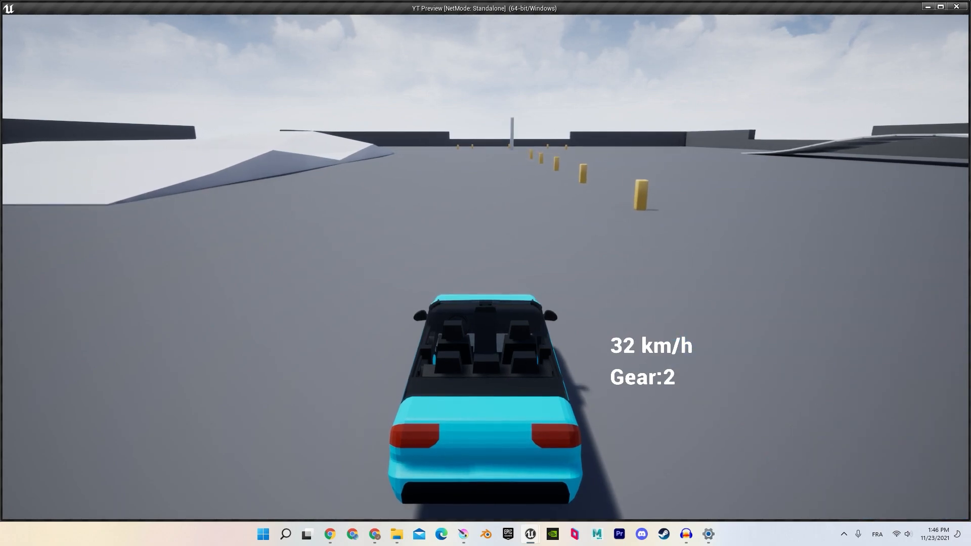
{"action": "key", "text": "Escape"}
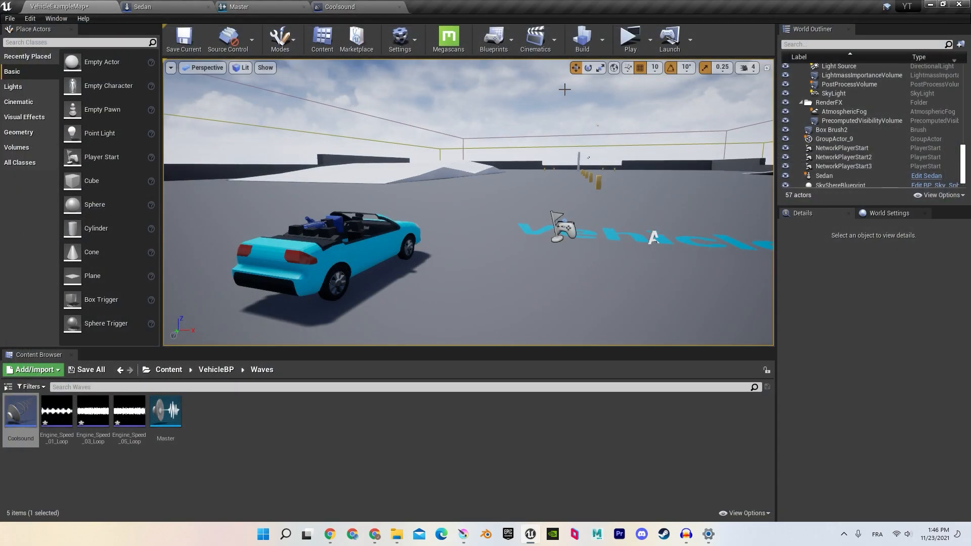
- Set the Set Float Parameter node's In Name to RPM, matching the Master cue's Crossfade by Param parameter name, and compile the Sedan blueprint
{"action": "left_click", "coordinate": [349, 6]}
{"action": "left_click", "coordinate": [267, 5]}
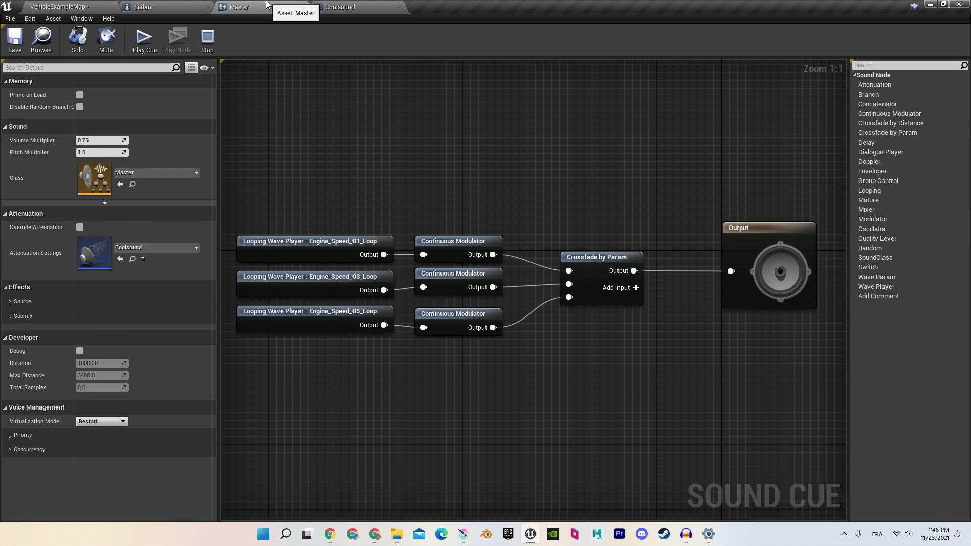
{"action": "left_click", "coordinate": [584, 262]}
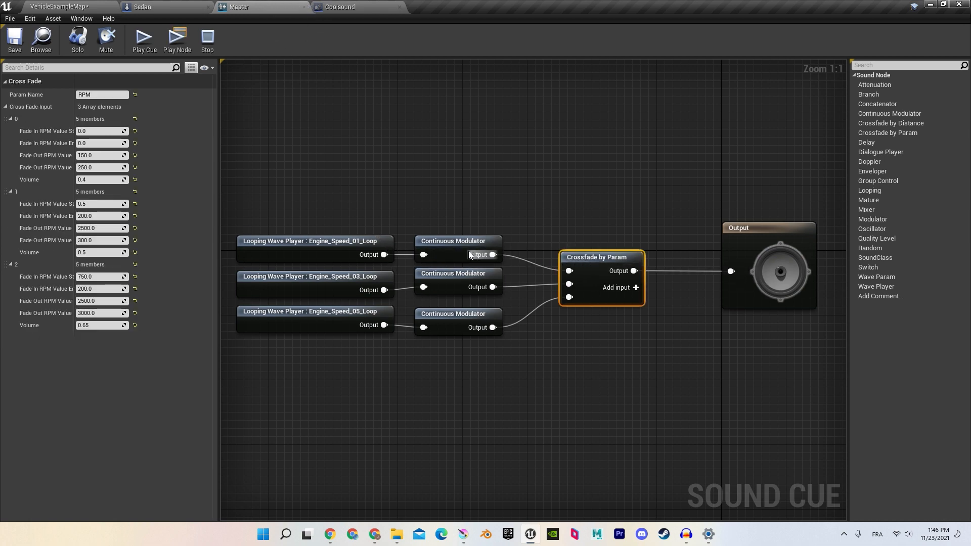
{"action": "left_click", "coordinate": [470, 256]}
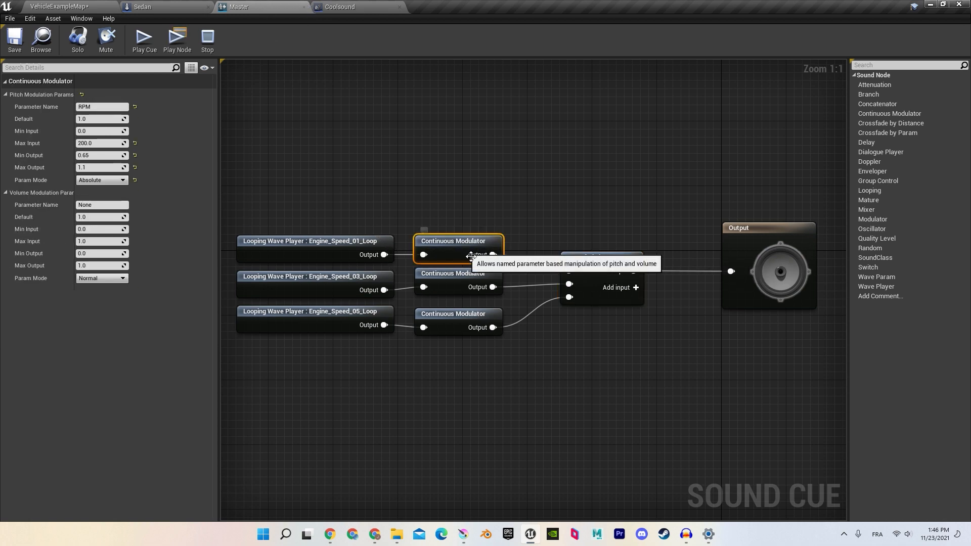
{"action": "left_click", "coordinate": [151, 6]}
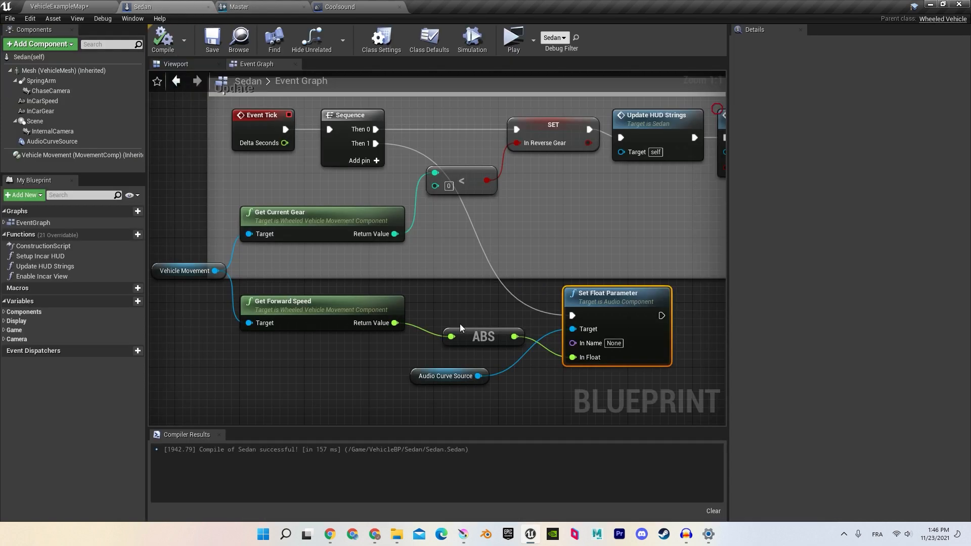
{"action": "right_click_drag", "start_coordinate": [506, 245], "coordinate": [430, 233]}
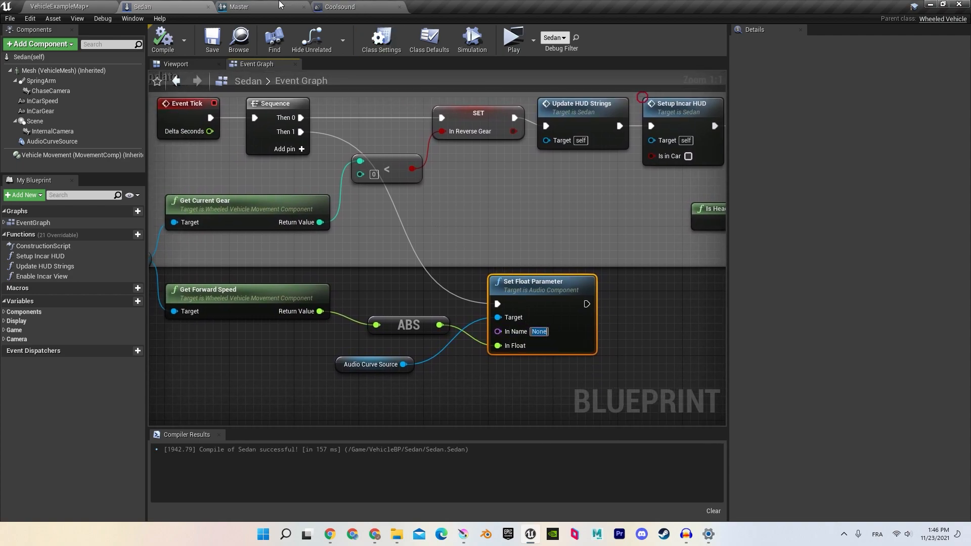
{"action": "left_click", "coordinate": [253, 6]}
{"action": "left_click", "coordinate": [613, 260]}
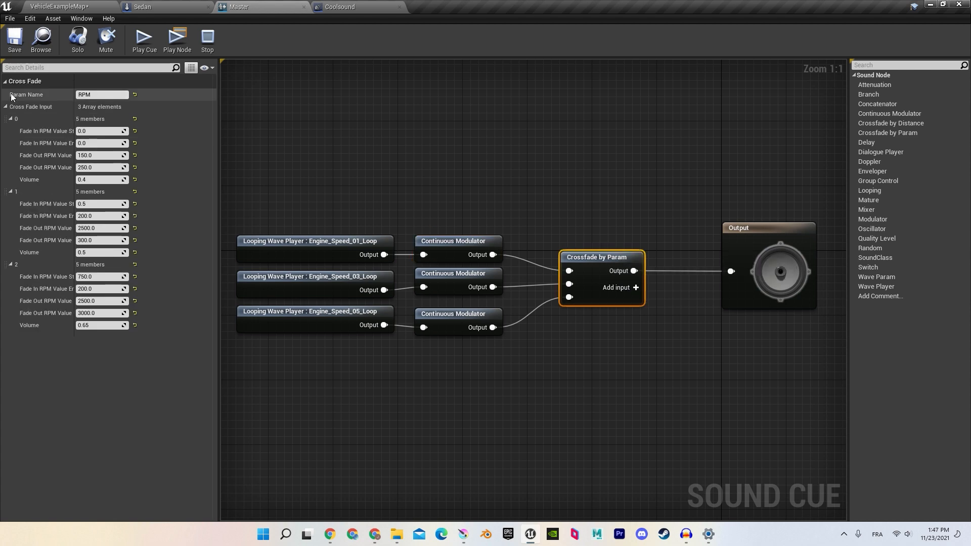
{"action": "left_click", "coordinate": [184, 8]}
{"action": "left_click", "coordinate": [540, 331]}
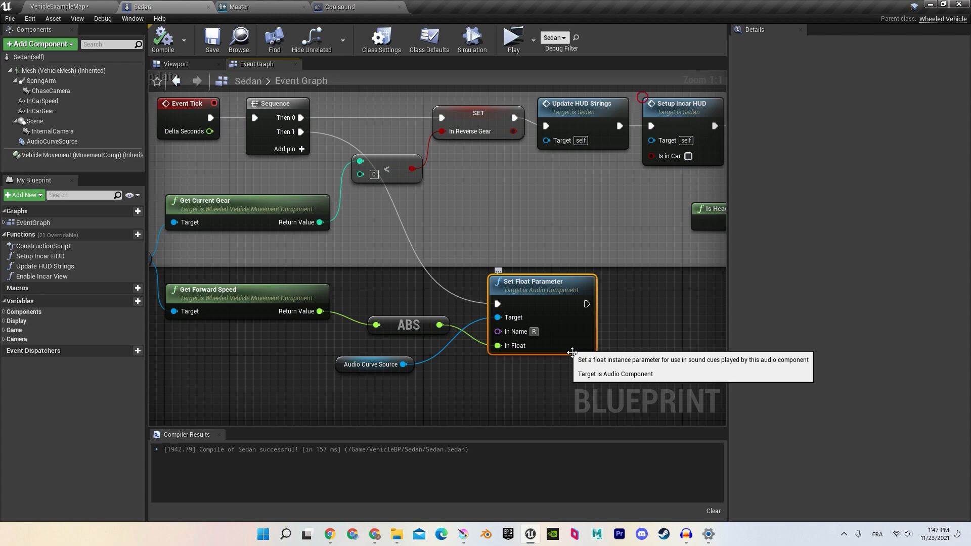
{"action": "left_click", "coordinate": [601, 333]}
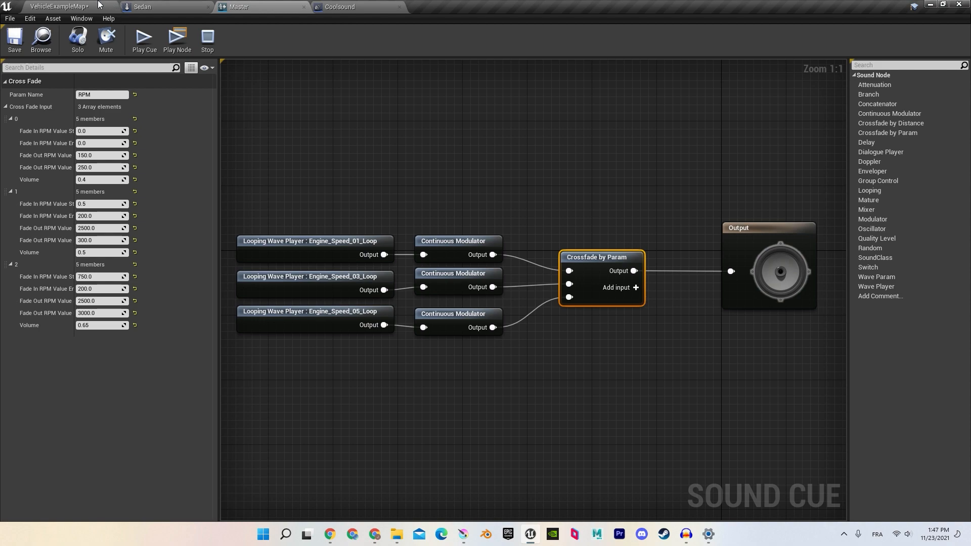
- Playtest VehicleExampleMap with a short forward drive to hear the engine sound, and end the preview
{"action": "left_click", "coordinate": [99, 5]}
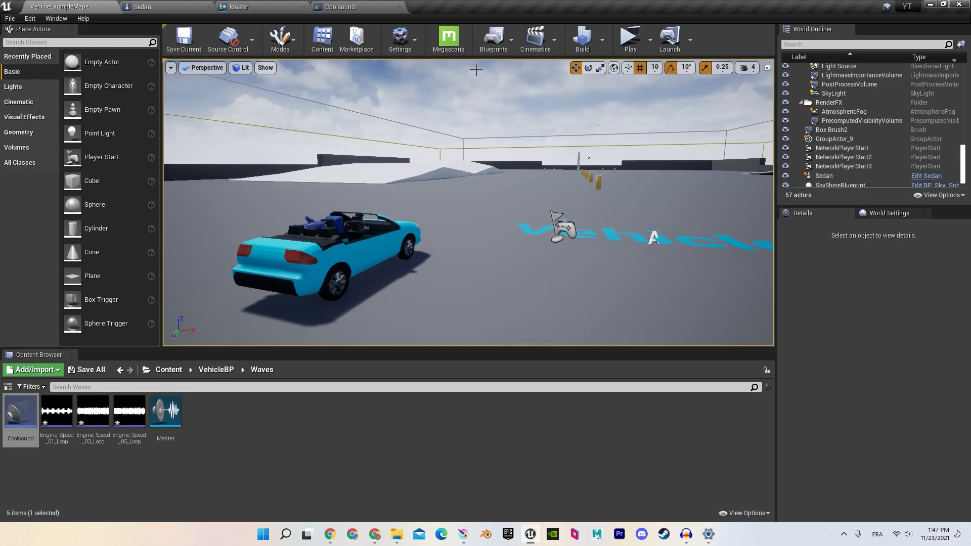
{"action": "left_click", "coordinate": [633, 48]}
{"action": "key", "text": "w"}
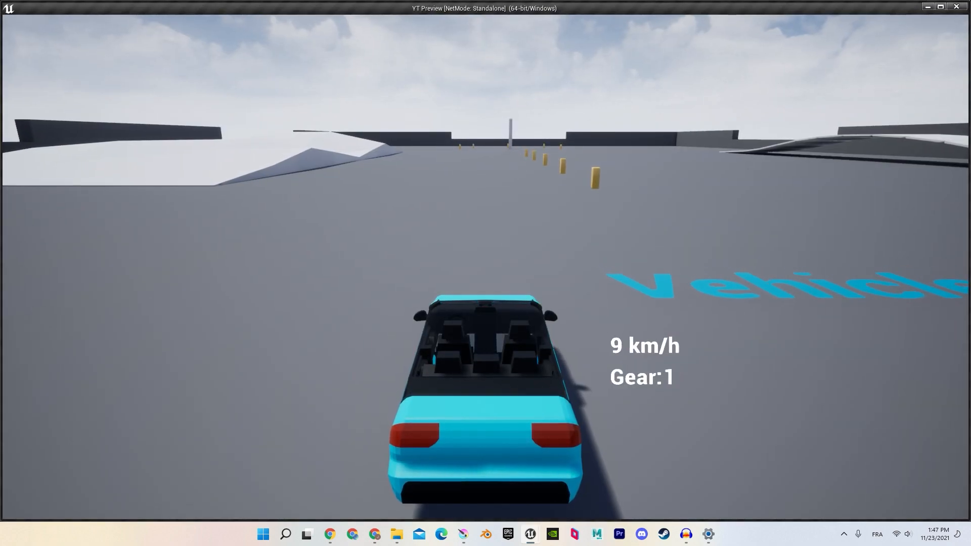
{"action": "key", "text": "Escape"}
- Check the Set Float Parameter's In Name against the Master cue's parameter name and recompile the Sedan blueprint
{"action": "left_click", "coordinate": [281, 11]}
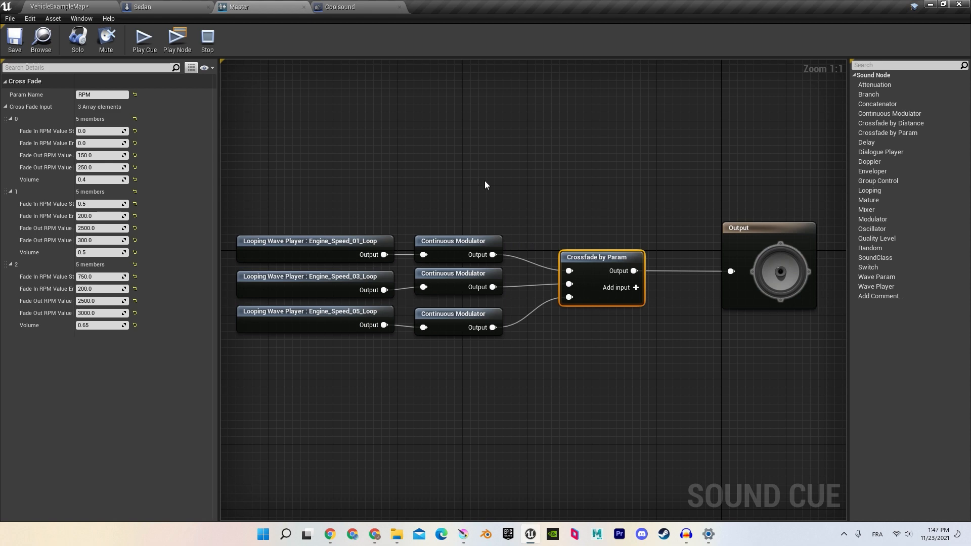
{"action": "left_click", "coordinate": [191, 5]}
{"action": "left_click", "coordinate": [274, 6]}
{"action": "left_click", "coordinate": [211, 5]}
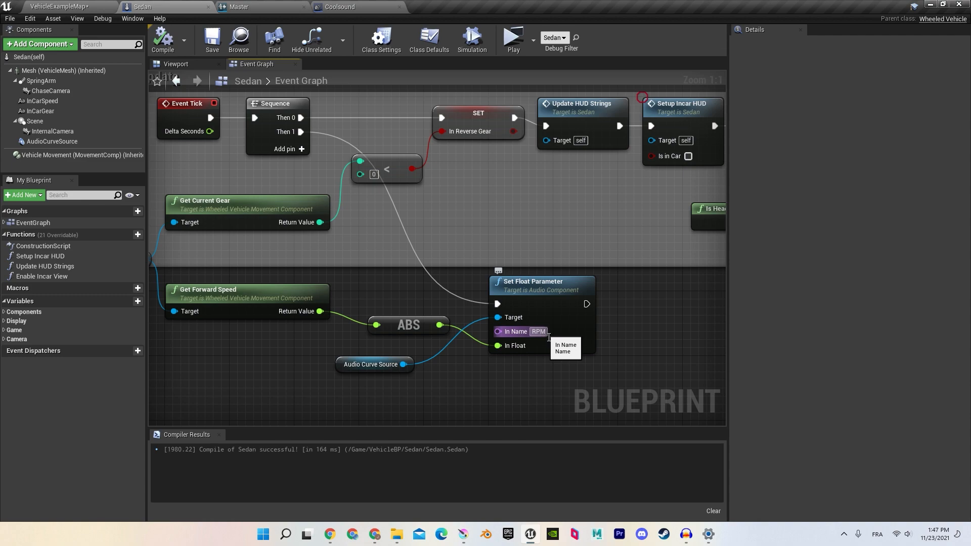
{"action": "left_click", "coordinate": [548, 335]}
{"action": "left_click", "coordinate": [169, 46]}
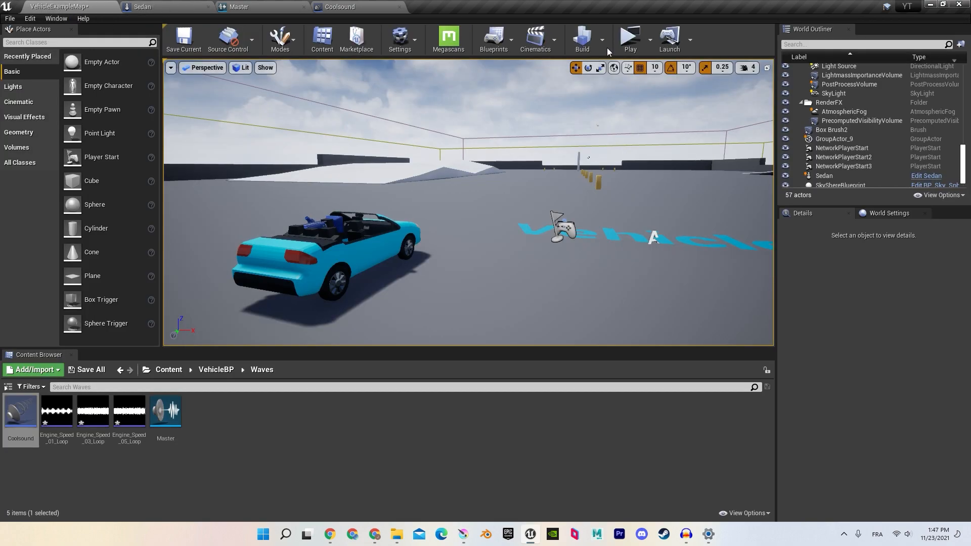
- Playtest the level again, accelerating, steering and stopping the car to judge the engine sound, and end the preview
{"action": "left_click", "coordinate": [619, 45]}
{"action": "key", "text": "w"}
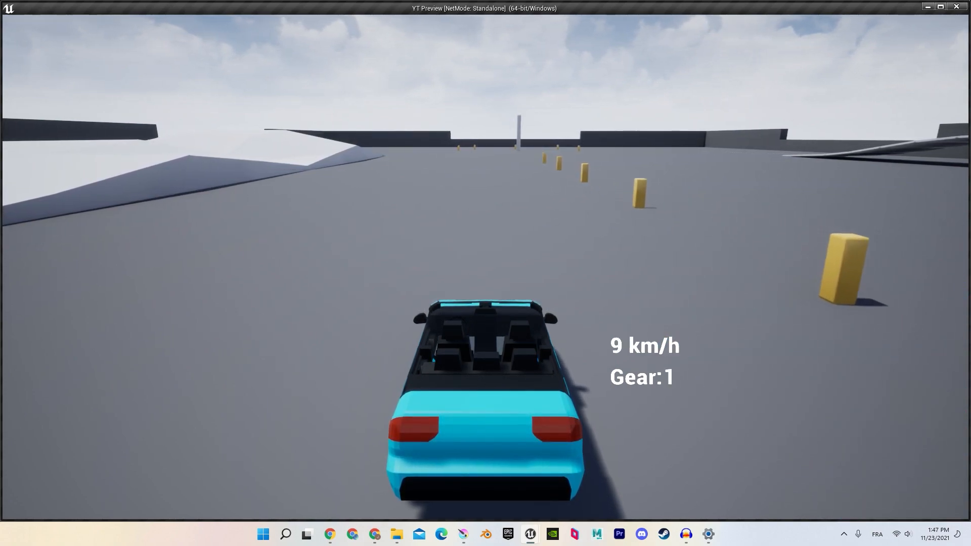
{"action": "key", "text": "w"}
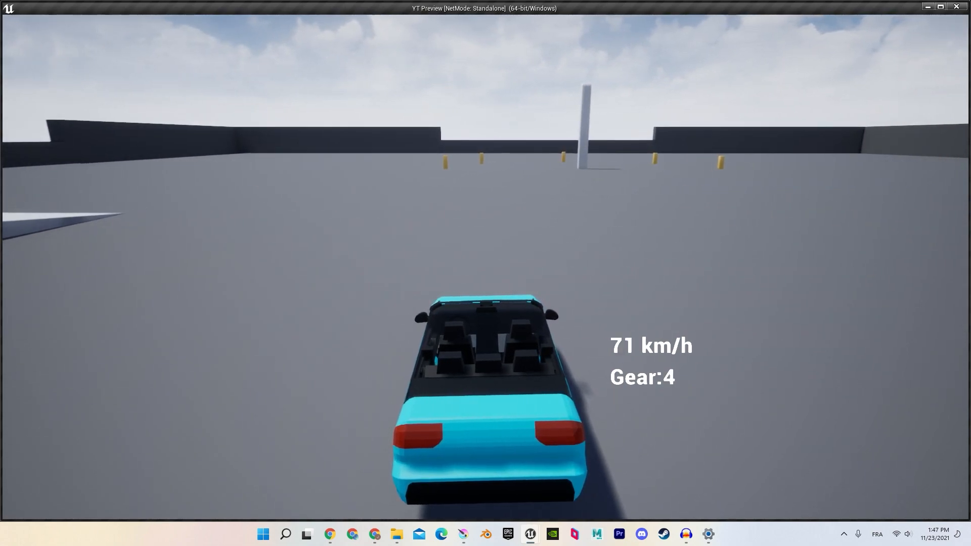
{"action": "key", "text": "a"}
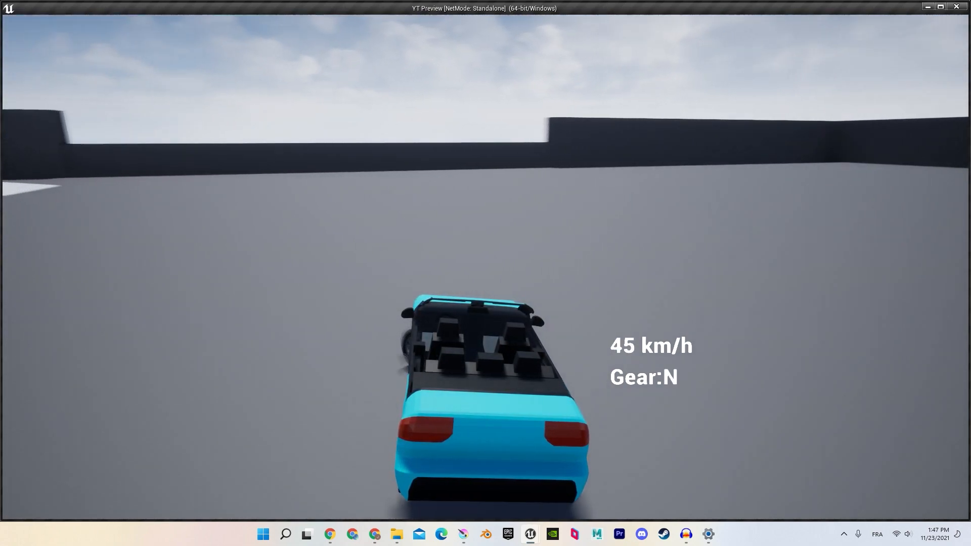
{"action": "key", "text": "a"}
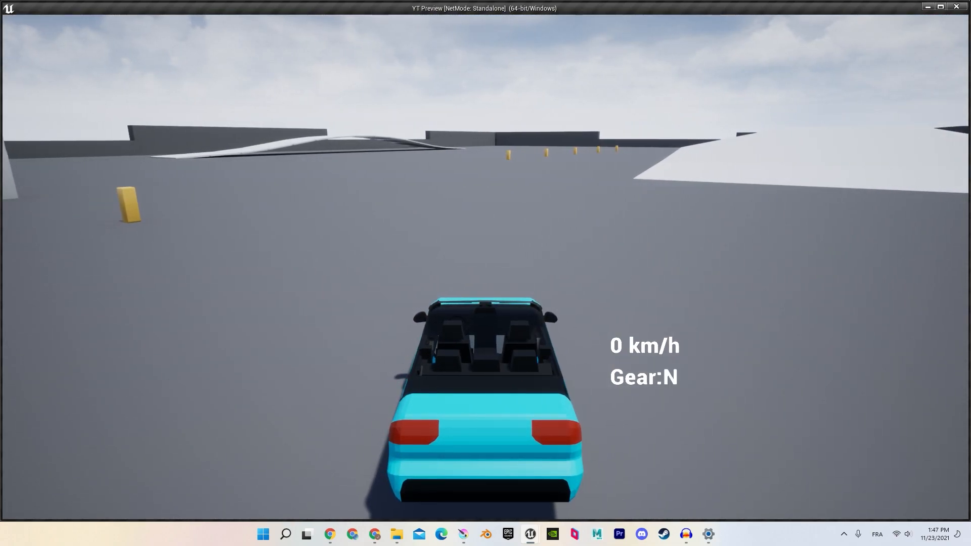
{"action": "key", "text": "Escape"}
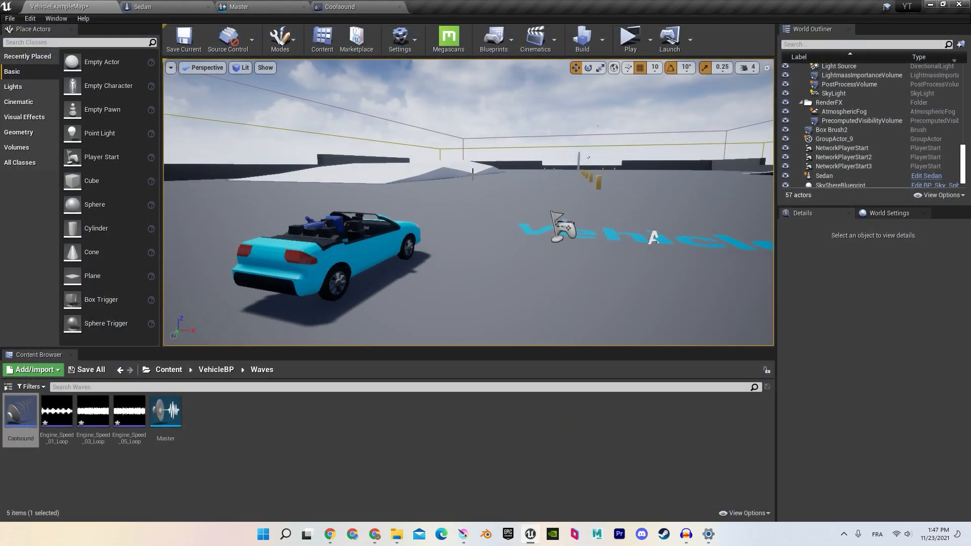
- Examine the pitch modulation parameters of the middle Continuous Modulator in the Master sound cue
{"action": "left_click", "coordinate": [282, 4]}
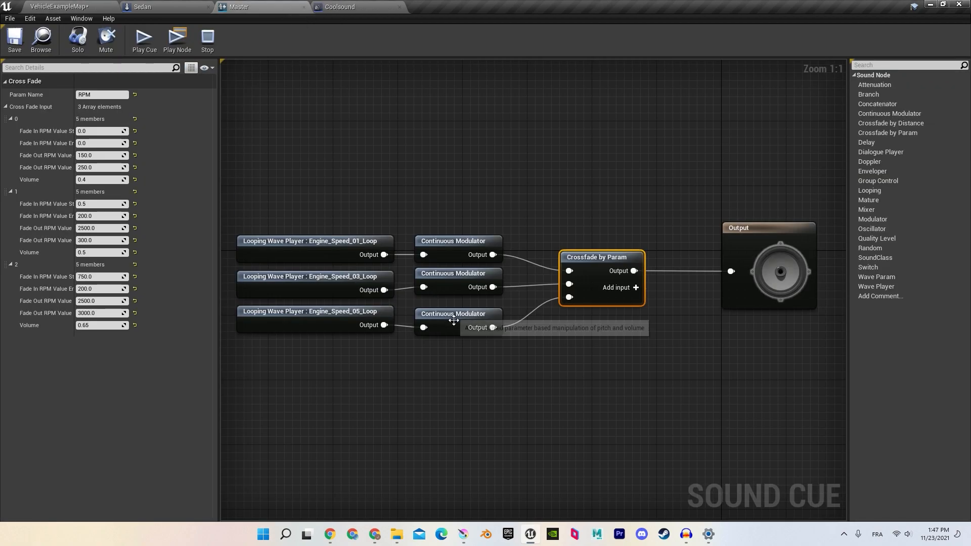
{"action": "left_click_drag", "start_coordinate": [462, 282], "coordinate": [463, 290]}
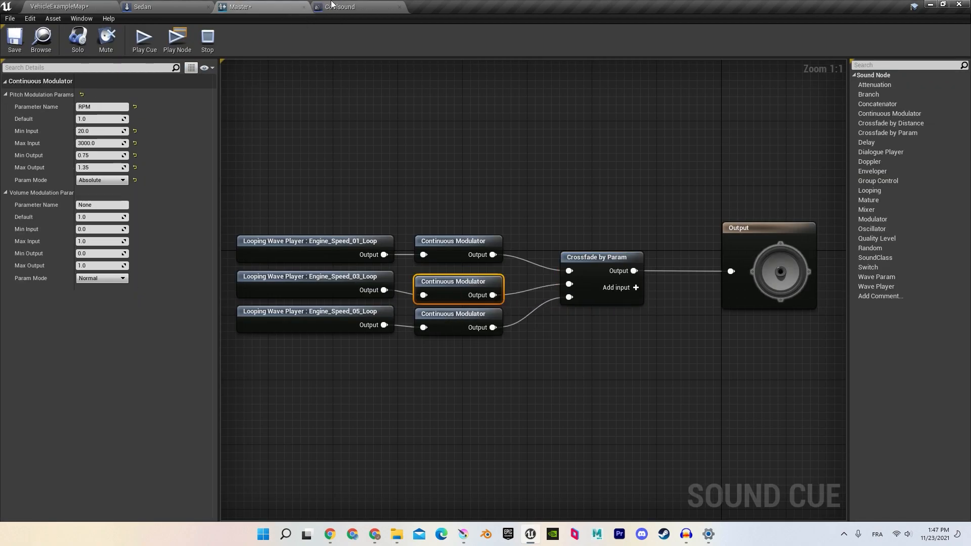